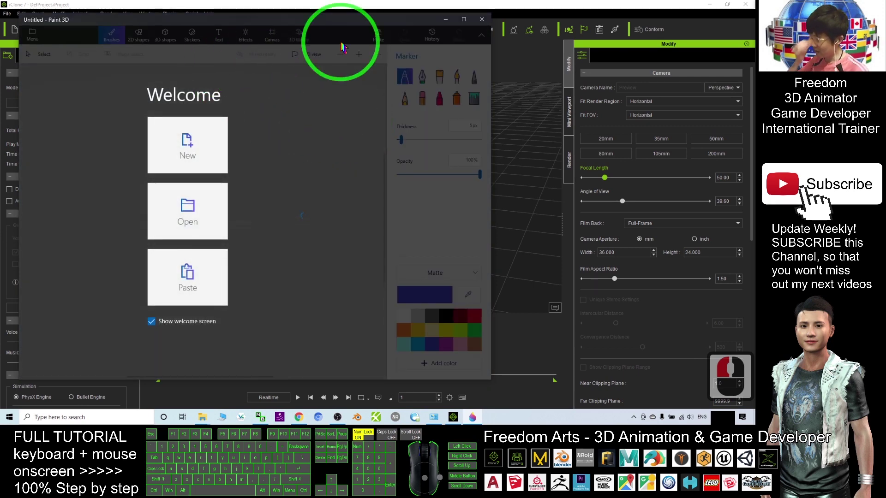
Maximize Paint 3D, start a new blank project and tilt its canvas in 3D view
double_click(389, 17)
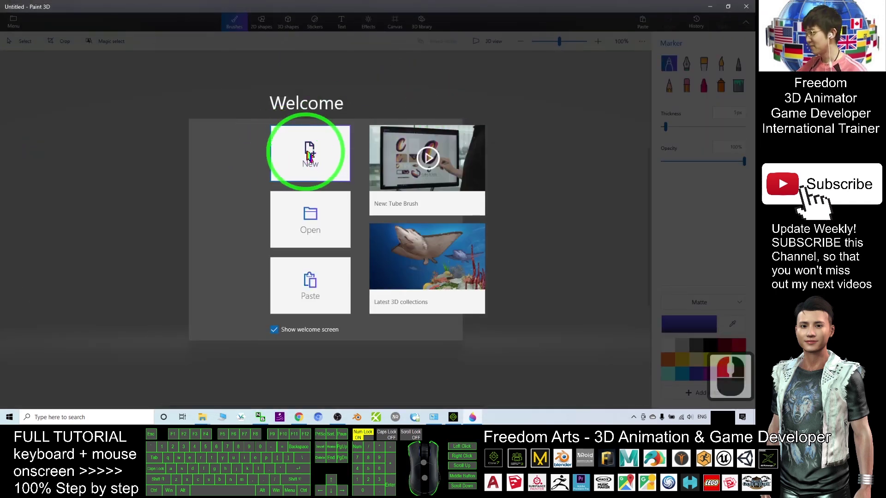
left_click(310, 152)
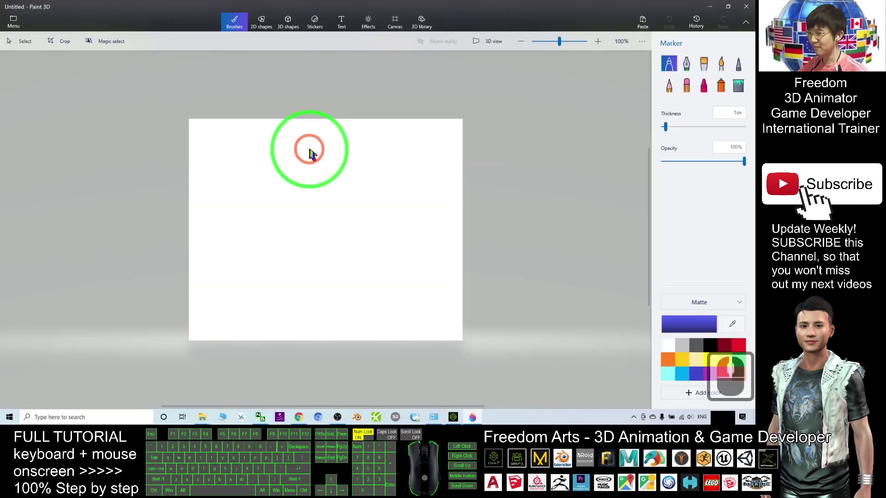
left_click(489, 46)
mouse_move(406, 184)
right_mouse_down()
mouse_move(443, 186)
mouse_move(452, 229)
mouse_move(515, 214)
mouse_move(433, 187)
mouse_move(444, 172)
right_mouse_up()
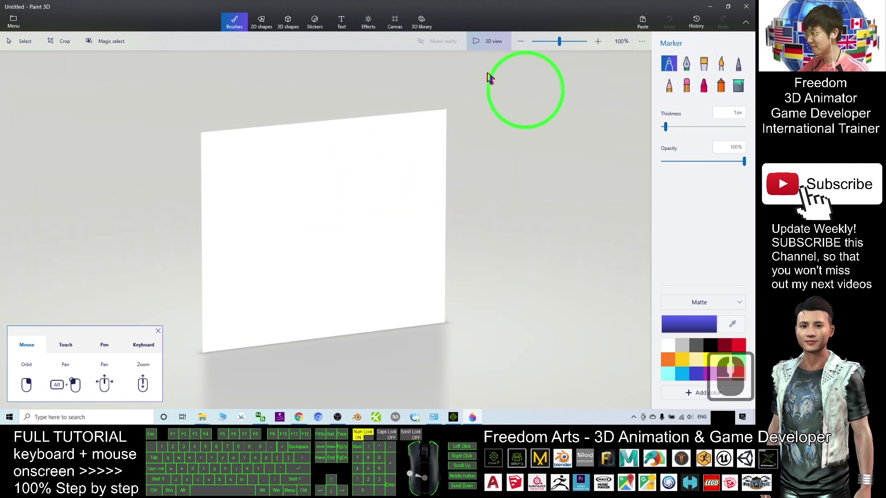
Search the 3D library for 'tree' and scroll through results like Tree 02 and Owl Tree
left_click(426, 27)
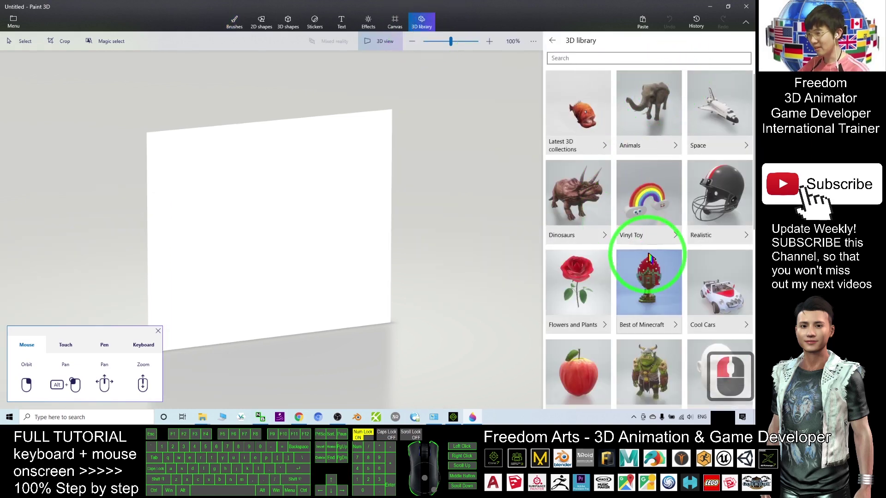
scroll(650, 259, "down", 5)
scroll(652, 228, "up", 5)
left_click(582, 59)
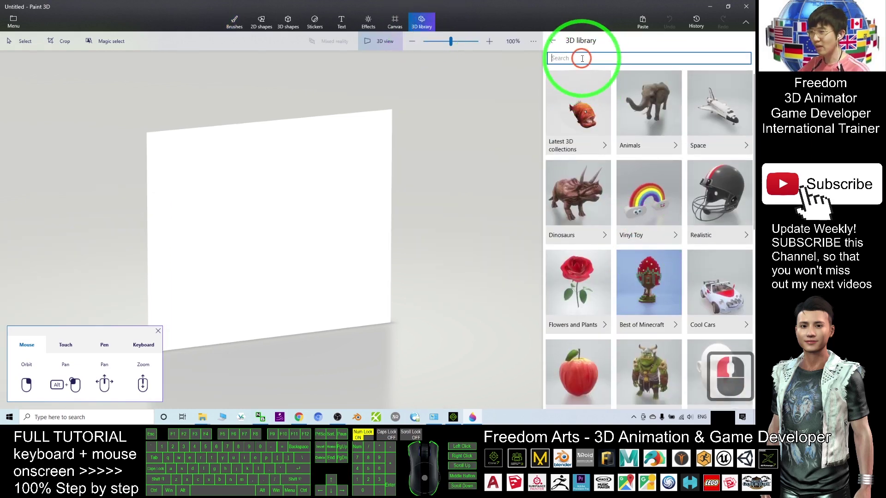
type("tree")
key("Return")
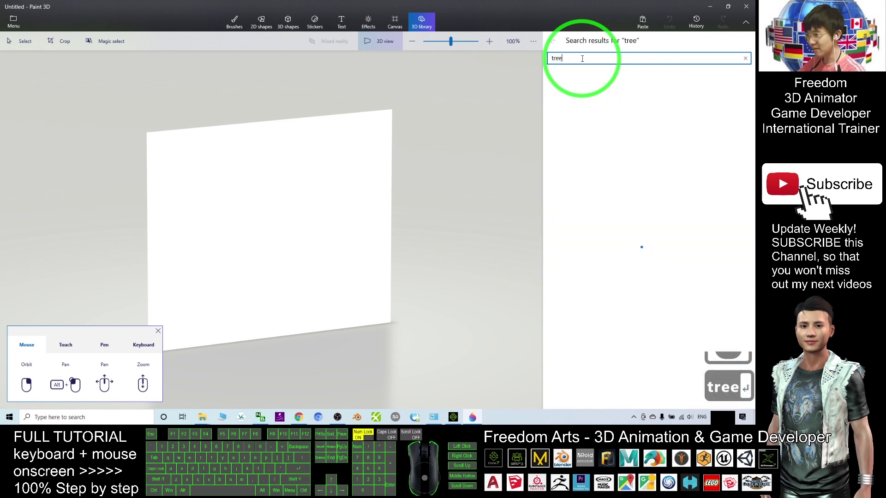
scroll(630, 246, "down", 14)
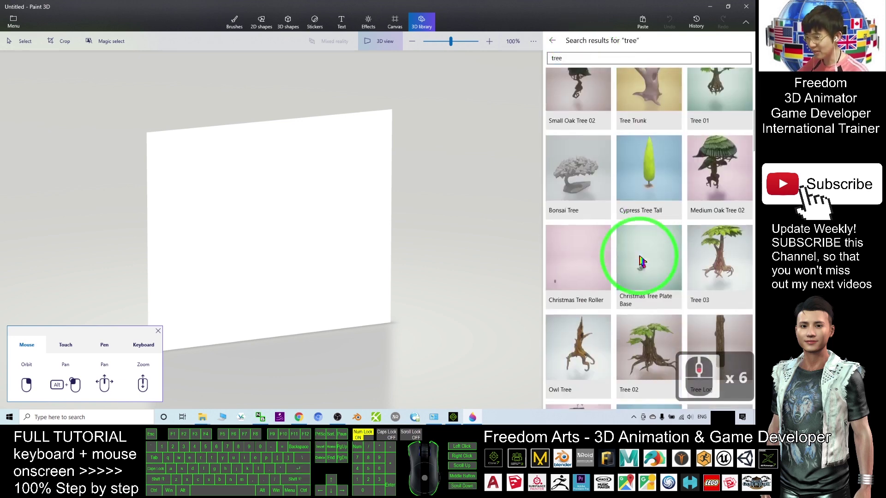
scroll(644, 272, "down", 4)
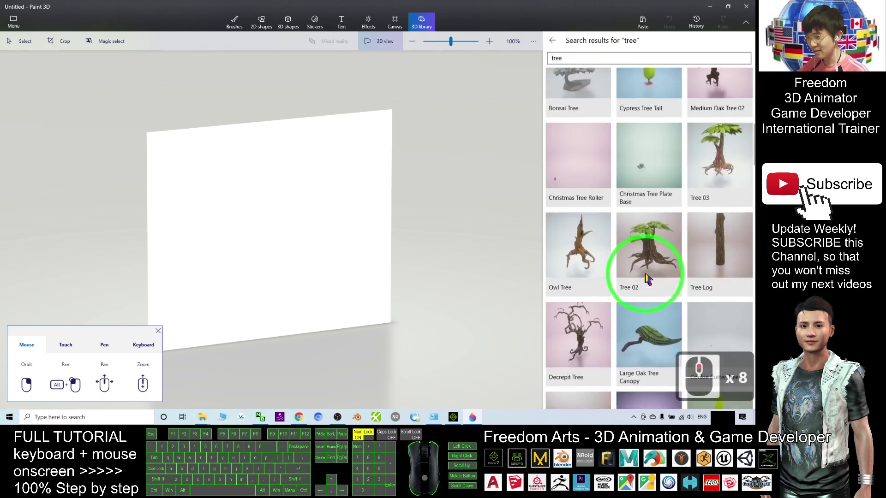
Change the 3D library search term to 'car' and run it
left_click(552, 58)
type("car")
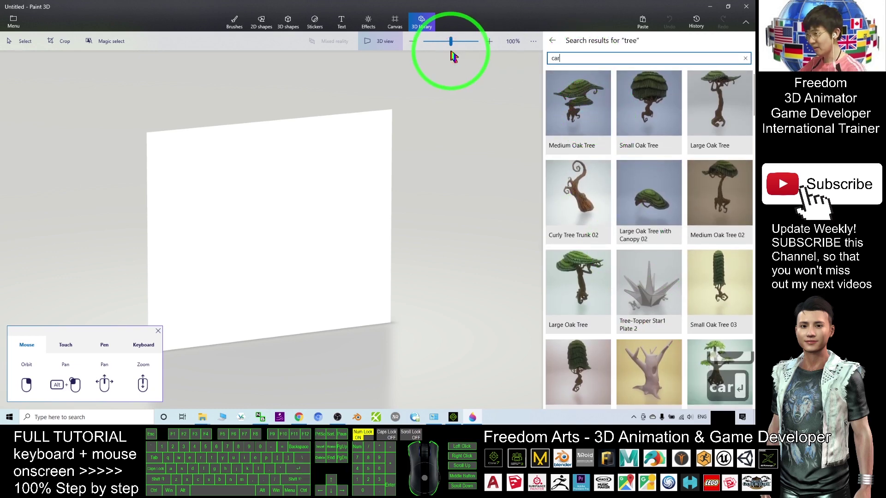
key("Return")
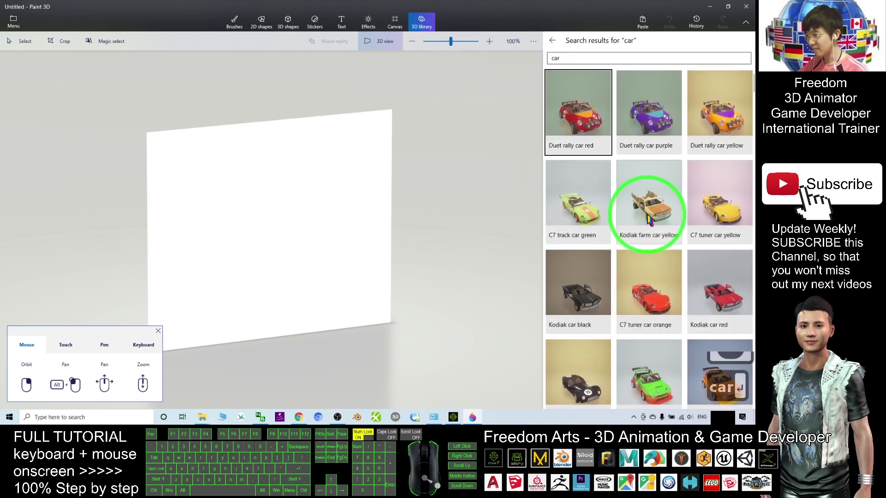
scroll(681, 315, "down", 20)
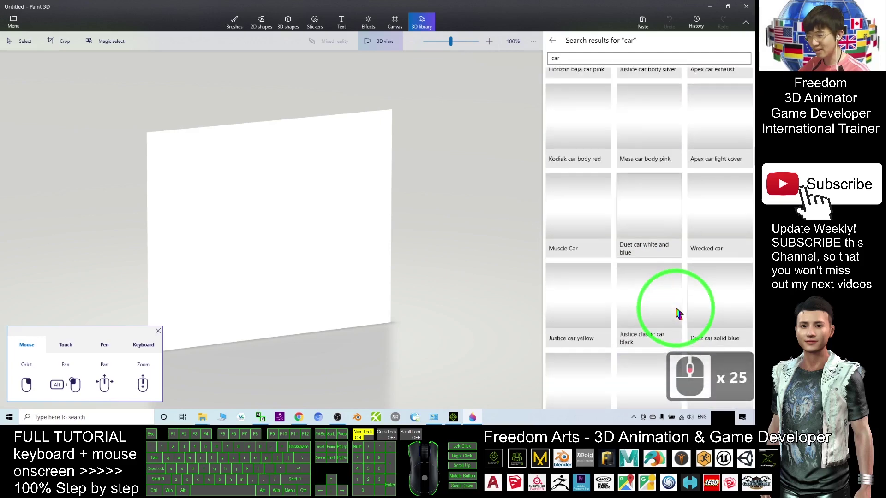
scroll(676, 314, "up", 3)
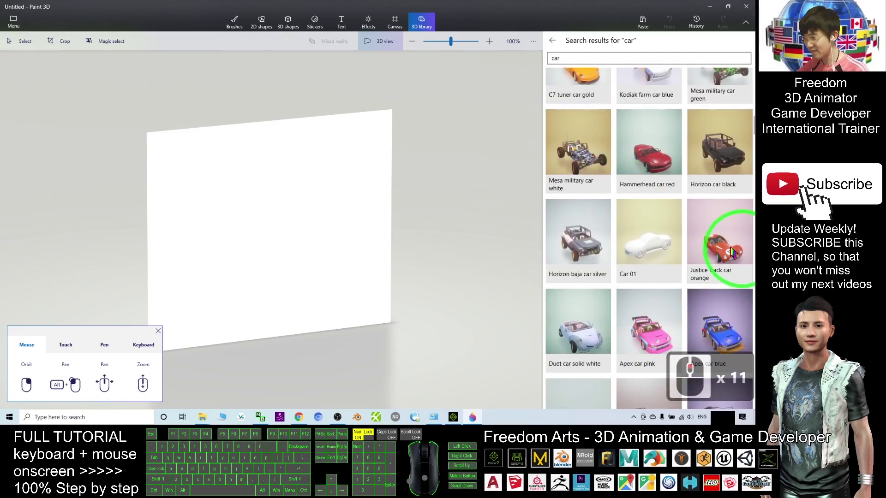
Scroll through the car results, past models like Police Car and Kodiak farm car white
scroll(647, 256, "down", 4)
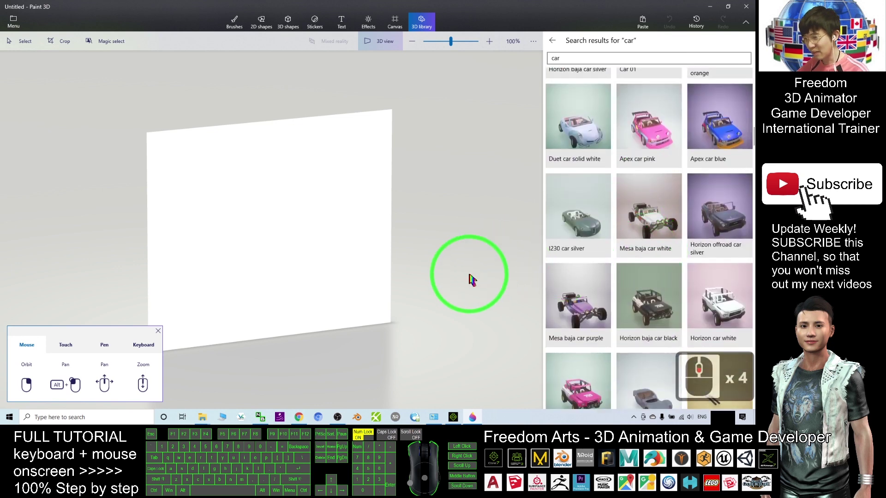
scroll(634, 255, "down", 4)
scroll(652, 256, "down", 3)
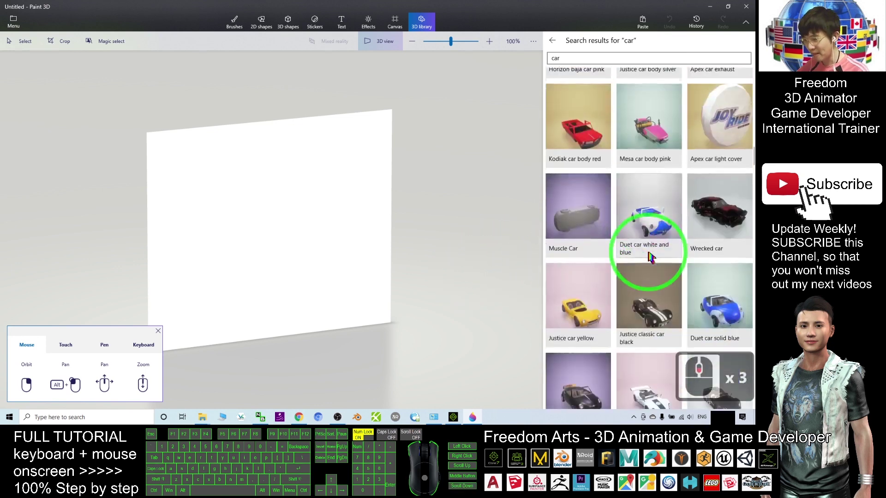
scroll(699, 263, "down", 3)
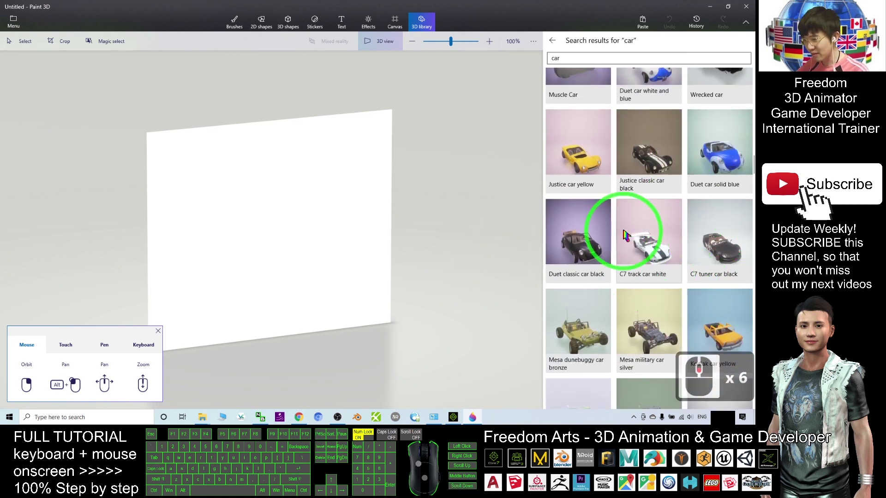
scroll(657, 226, "down", 2)
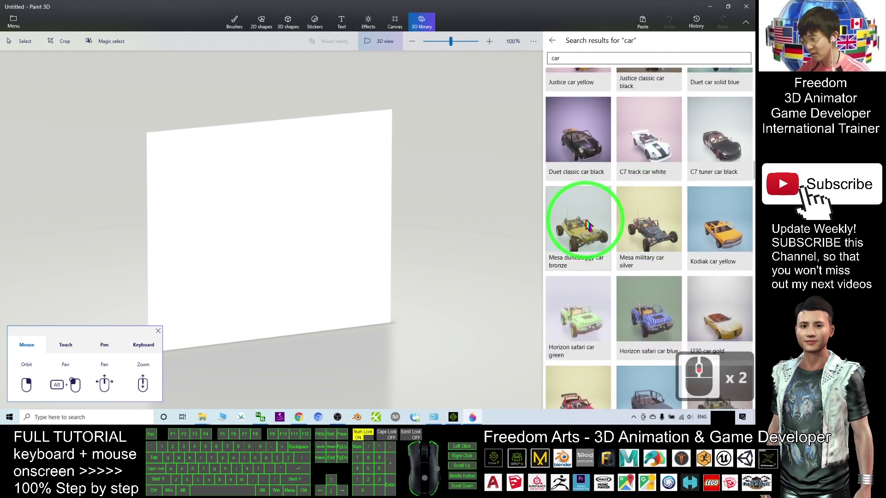
scroll(595, 226, "down", 7)
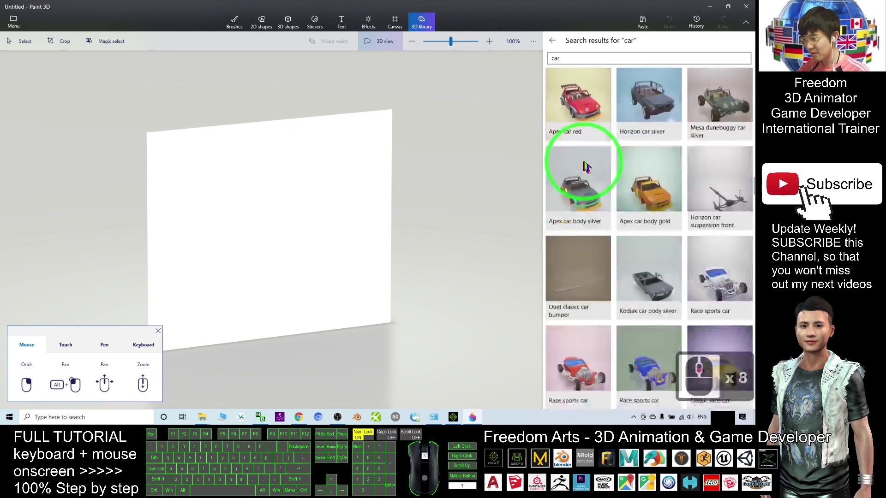
scroll(617, 192, "down", 3)
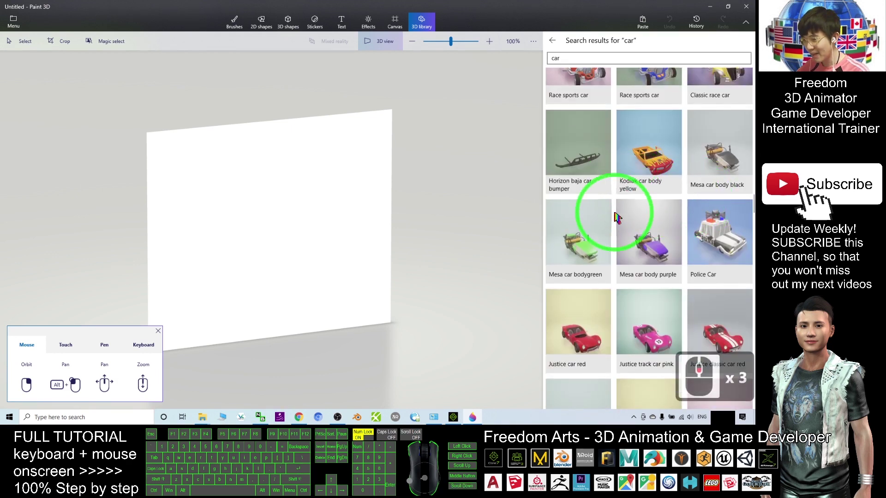
scroll(632, 221, "down", 4)
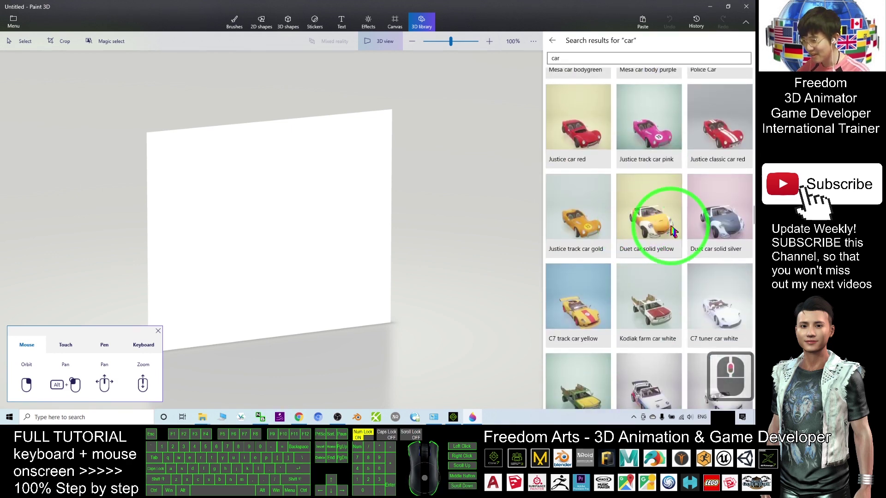
scroll(670, 237, "down", 2)
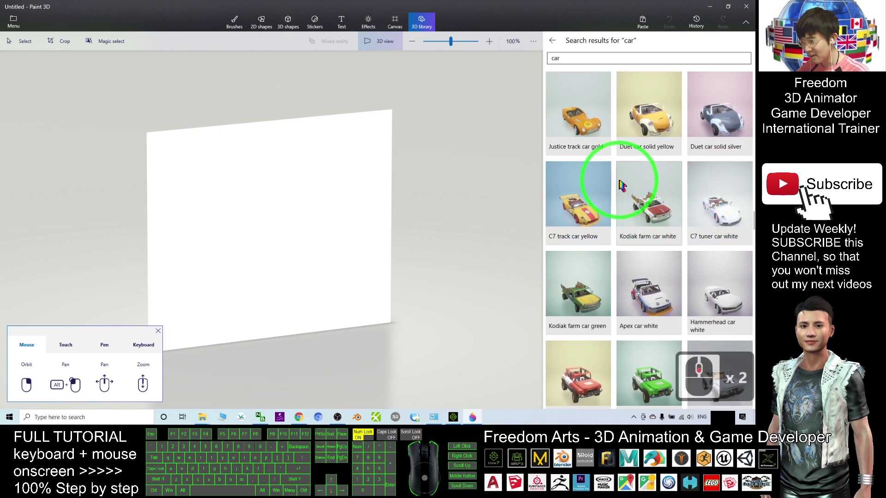
Insert the Apex car white rally model and view it from above and the front
double_click(653, 300)
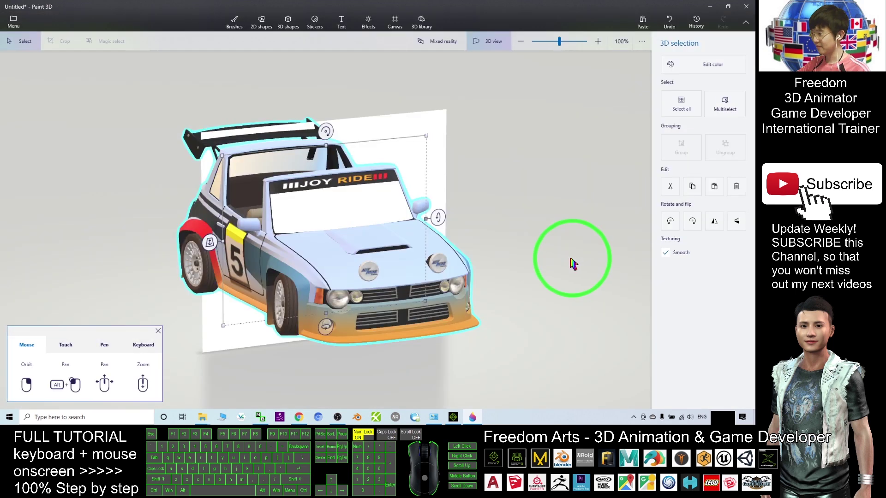
right_click_drag(506, 239, 482, 229)
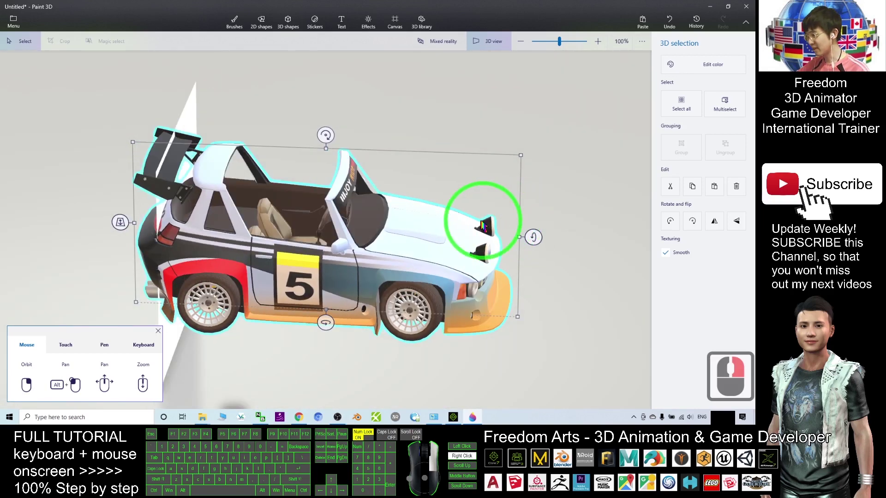
right_click_drag(387, 262, 442, 282)
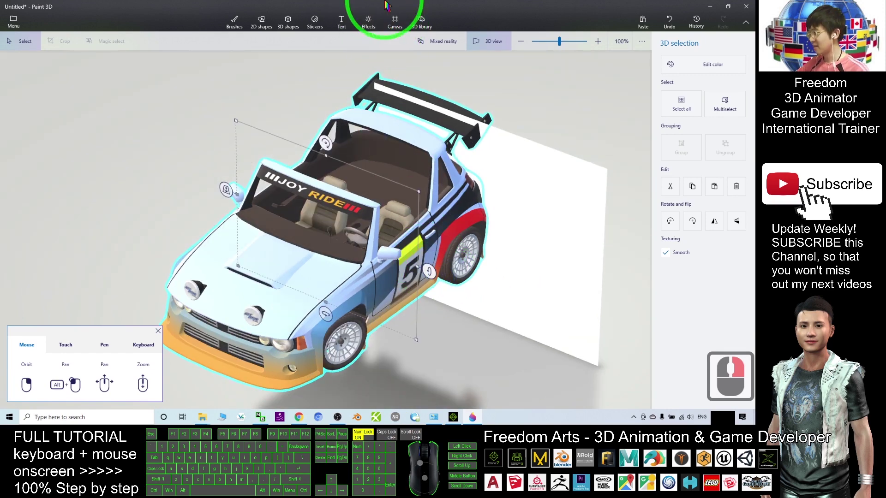
Restore Paint 3D to a smaller window, minimize iClone and close the Control Panel
double_click(386, 6)
left_click(672, 11)
left_click(691, 85)
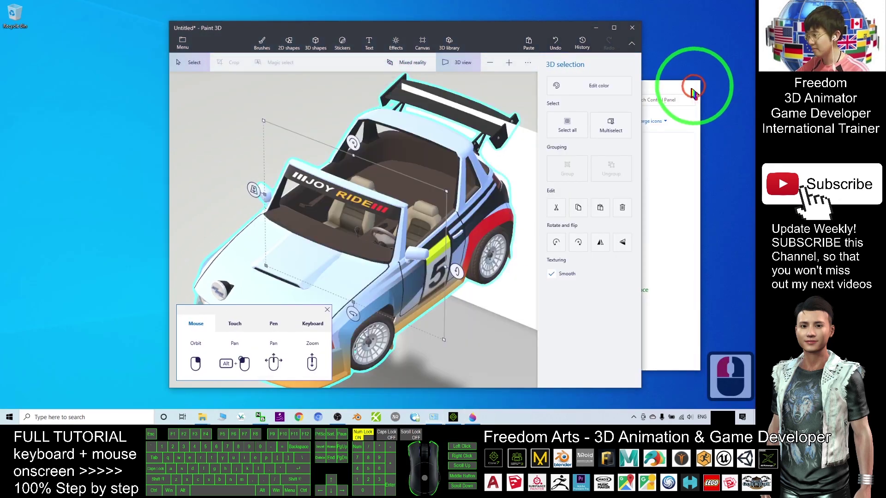
Save a copy of the car as an FBX 3D model, Untitled.fbx, on the Desktop
left_click(189, 45)
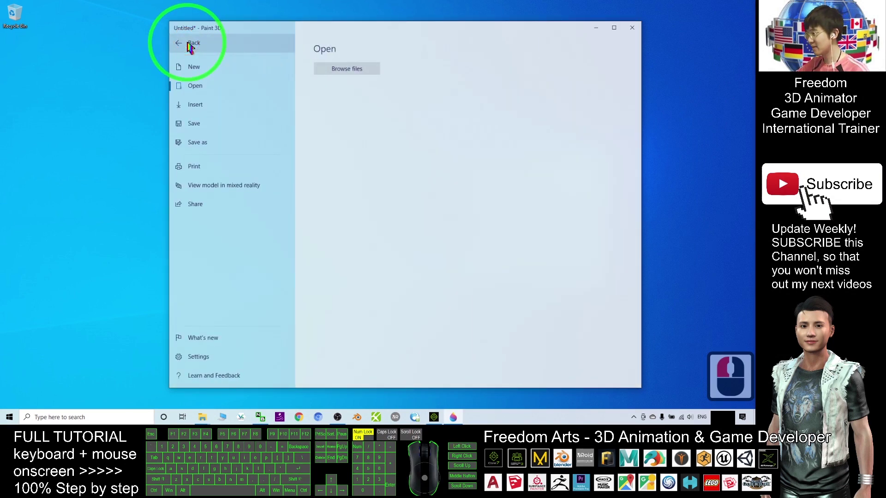
left_click(198, 144)
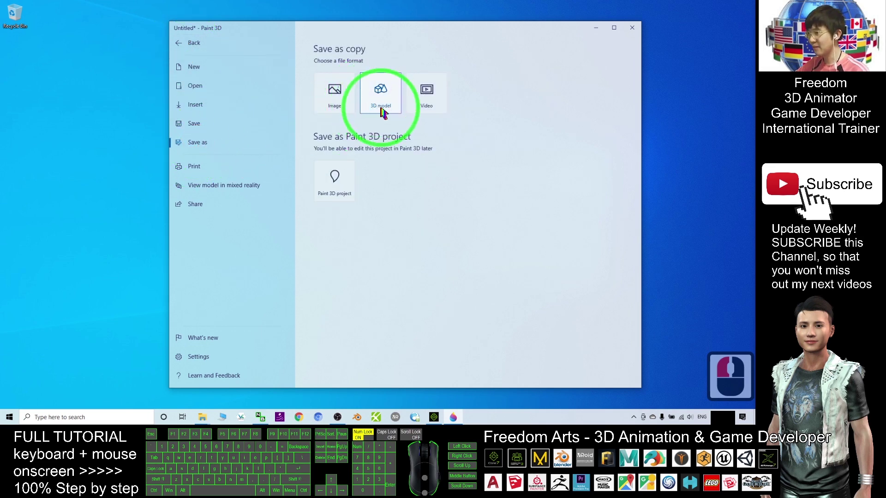
left_click(382, 98)
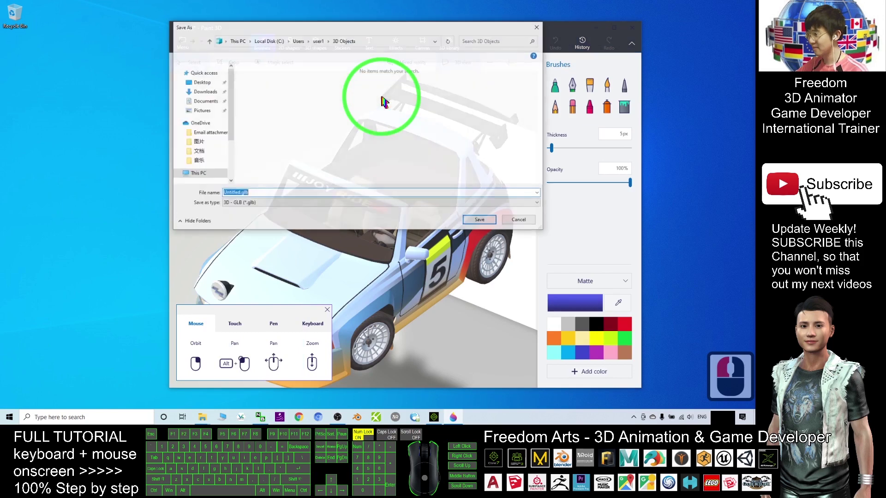
left_click(250, 203)
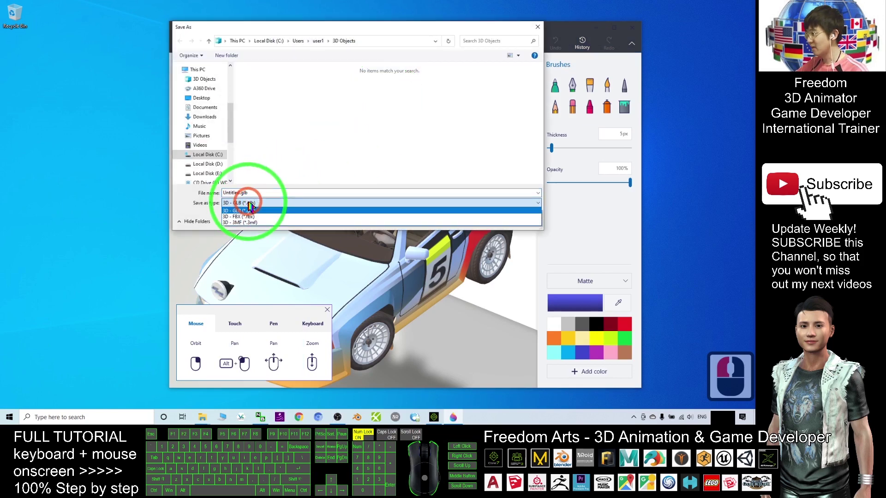
left_click(245, 217)
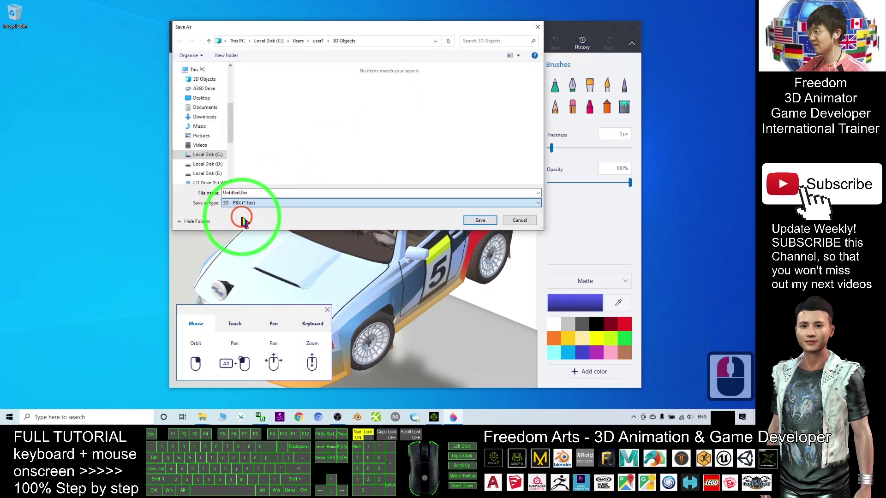
left_click(202, 99)
left_click(53, 80)
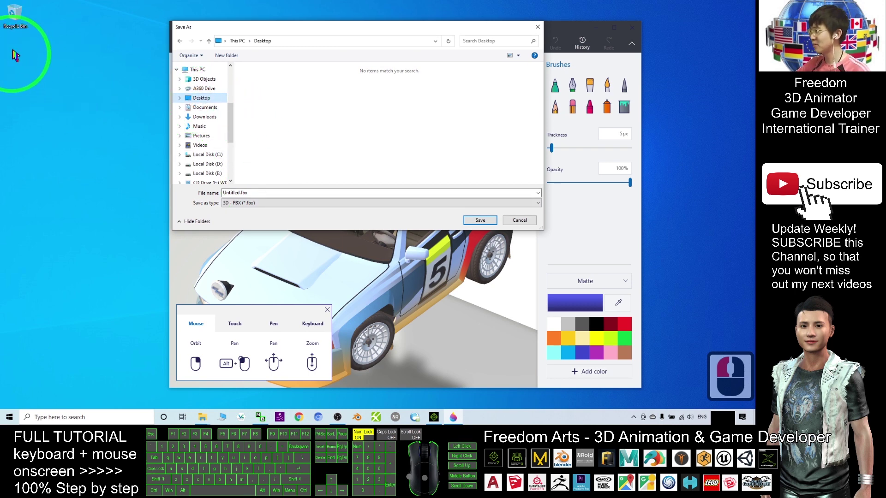
left_click(459, 221)
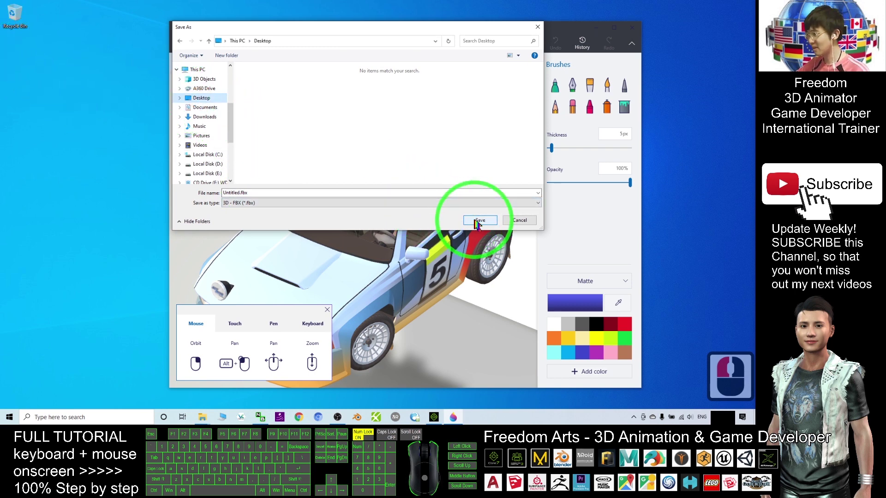
left_click(478, 222)
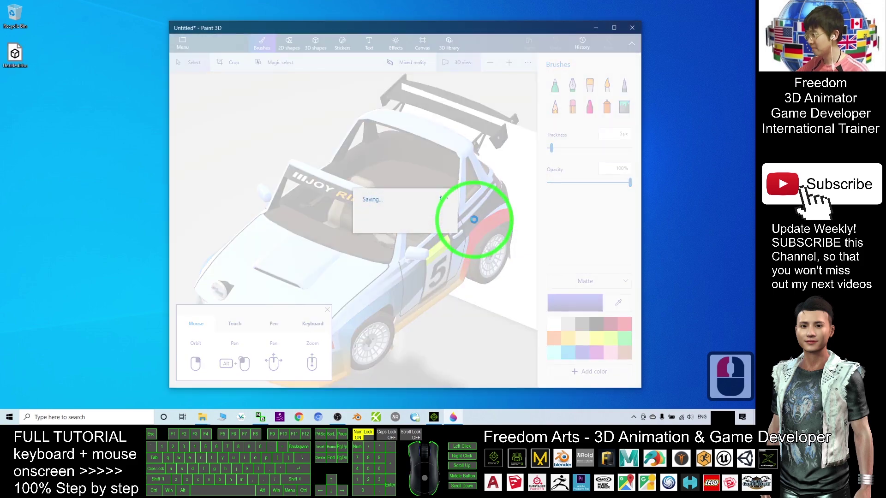
double_click(15, 55)
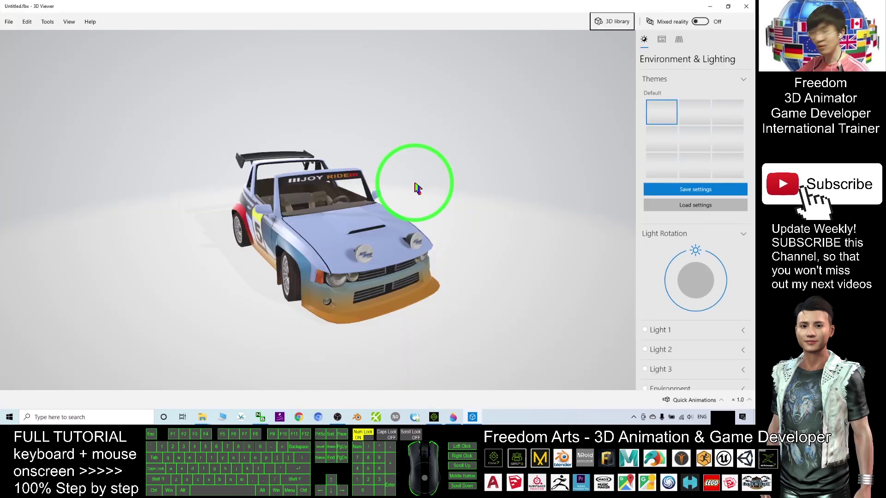
left_click_drag(451, 222, 397, 203)
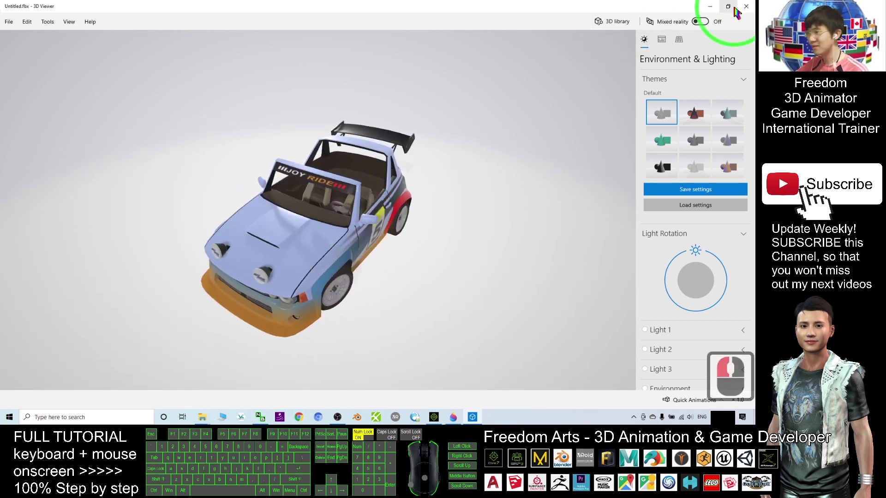
left_click(747, 7)
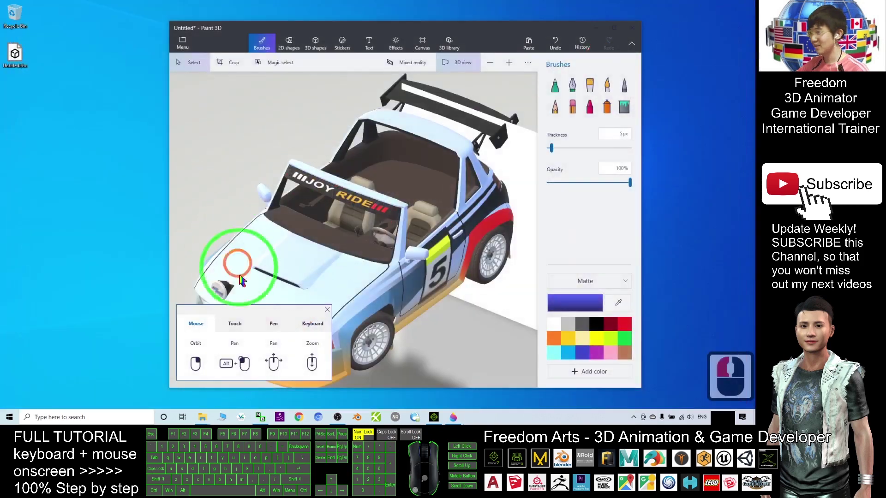
Drag Untitled.fbx from the desktop into iClone 7 and decline splitting its meshes into sub-props
left_click(432, 418)
double_click(334, 5)
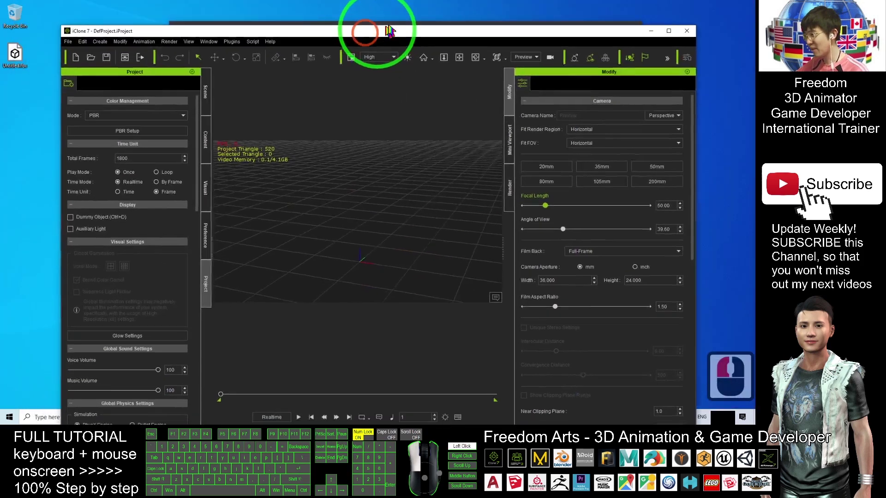
left_click_drag(15, 53, 383, 249)
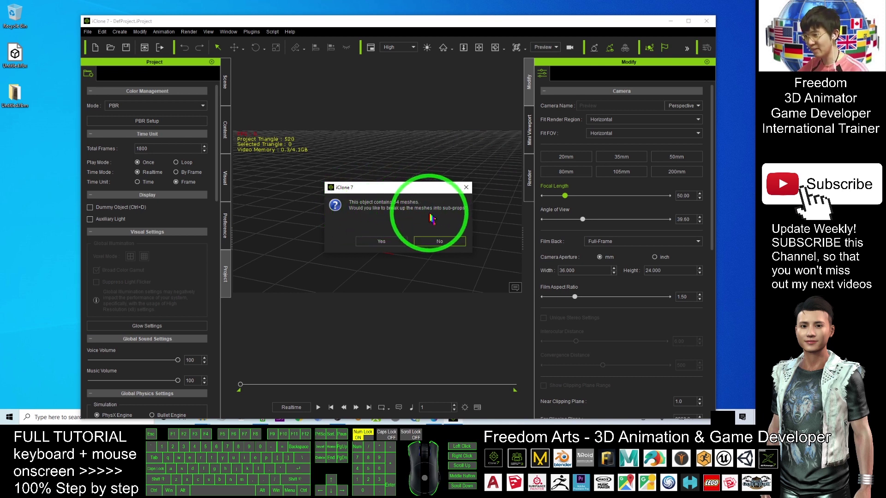
left_click(438, 241)
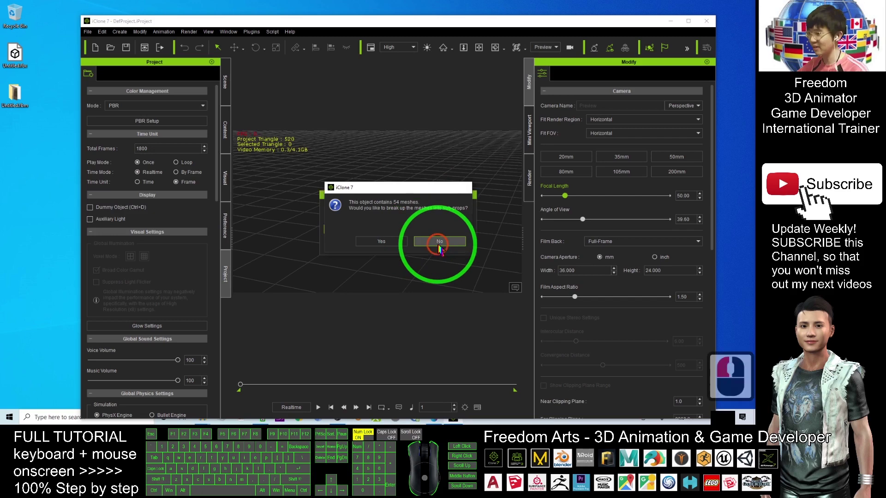
Maximize iClone and scale the car uniformly to about 16060 on all three axes
left_click(691, 21)
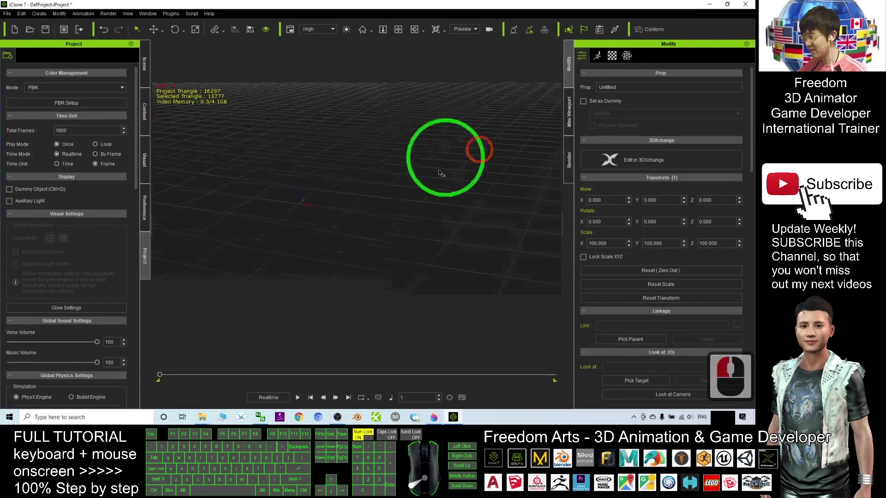
scroll(436, 197, "down", 20)
right_click_drag(435, 199, 392, 223)
right_click_drag(388, 135, 405, 159)
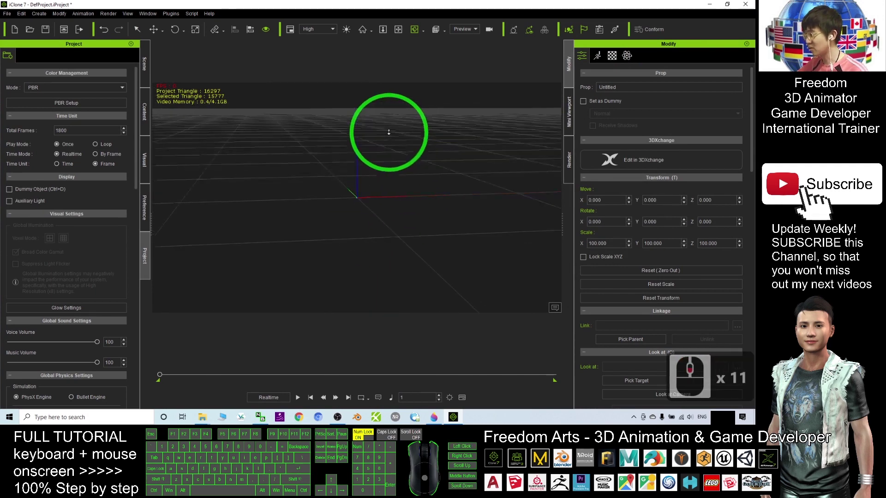
key("e")
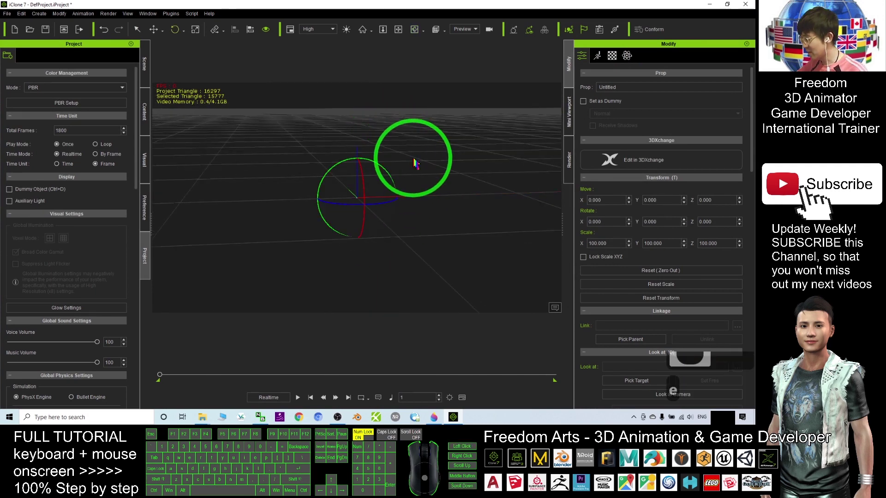
key("r")
key("r")
left_click_drag(364, 201, 481, 184)
right_click_drag(481, 185, 322, 207)
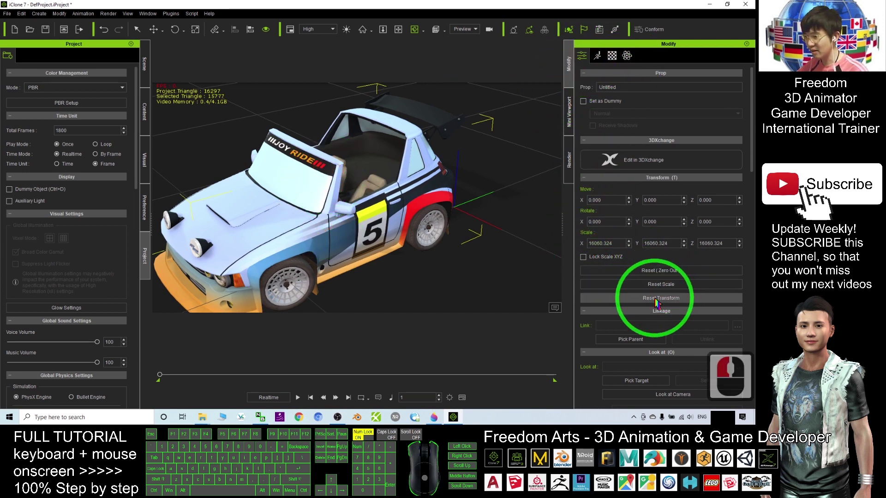
Set the car's pivot to a Pivot Quick Set preset position in the Modify panel
scroll(682, 217, "down", 6)
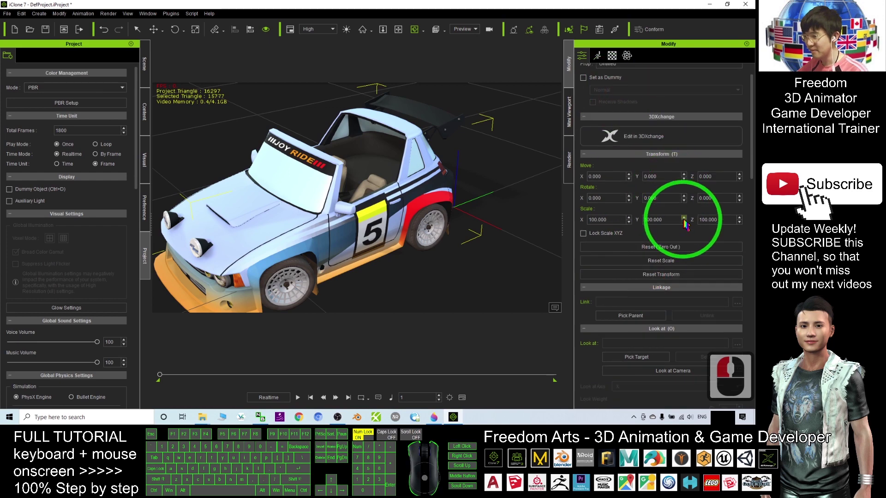
scroll(744, 156, "down", 6)
left_click(735, 143)
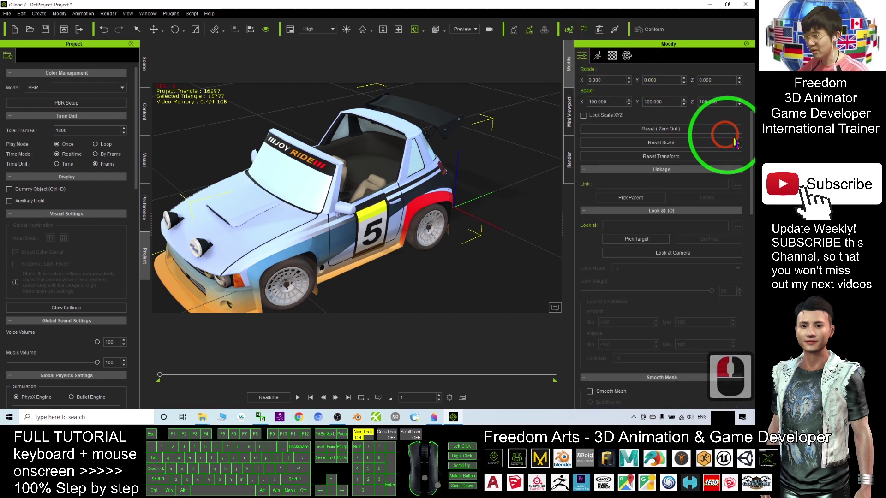
left_click_drag(753, 153, 752, 307)
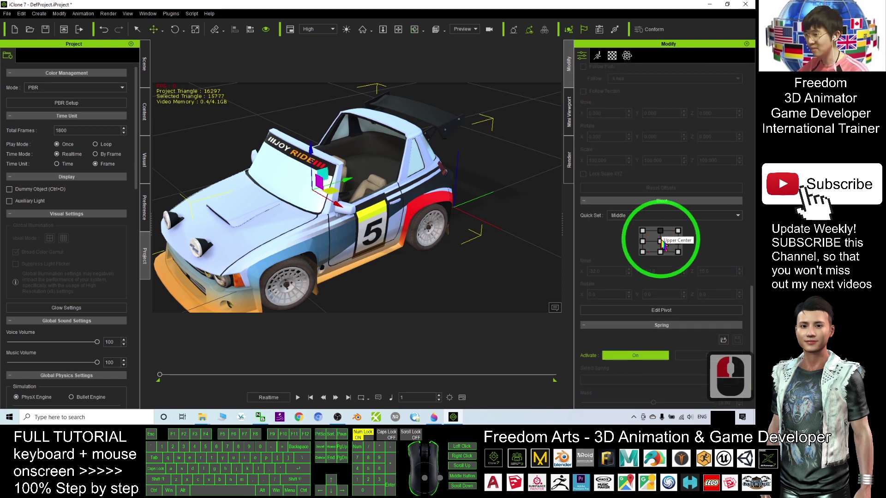
left_click(660, 251)
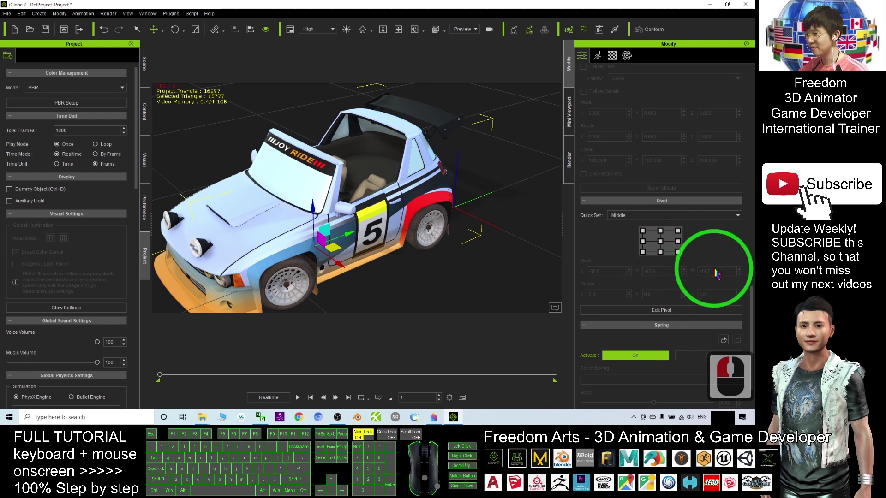
Zero out the car's transform to place it at 0, 0, 0 and frame it
left_click_drag(753, 307, 753, 83)
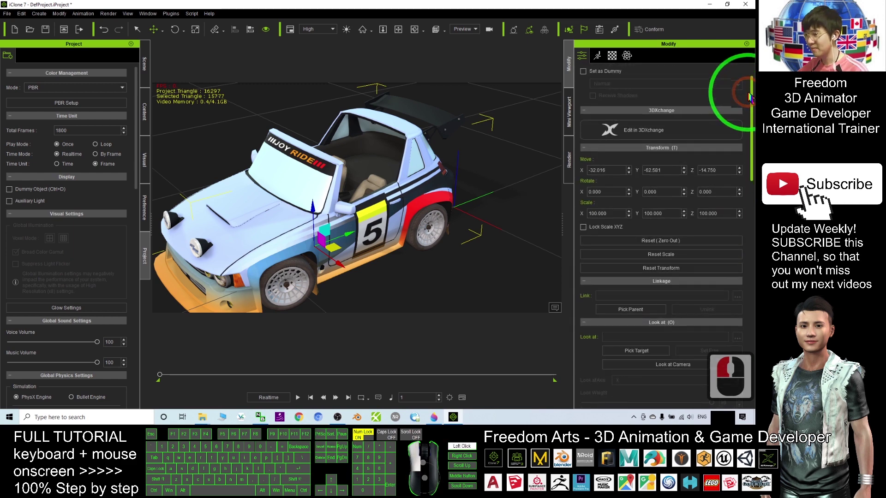
left_click(658, 244)
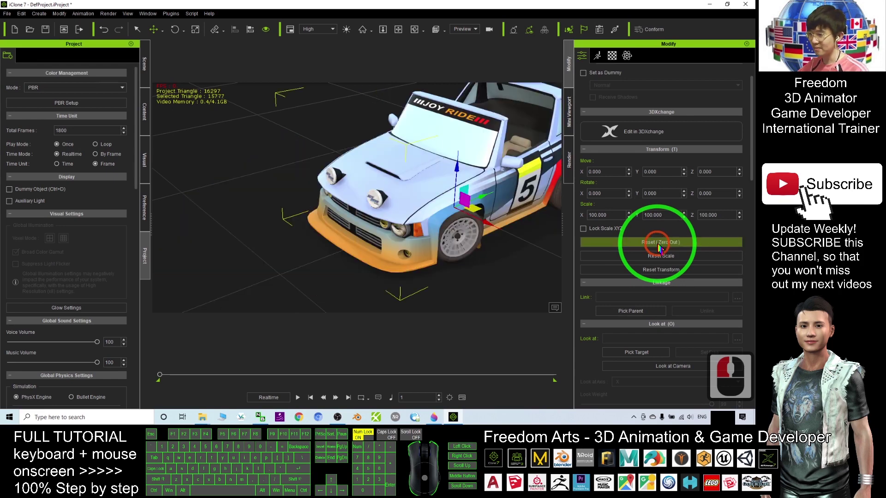
left_click_drag(375, 203, 419, 207)
key("c")
key("c")
key("c")
key("c")
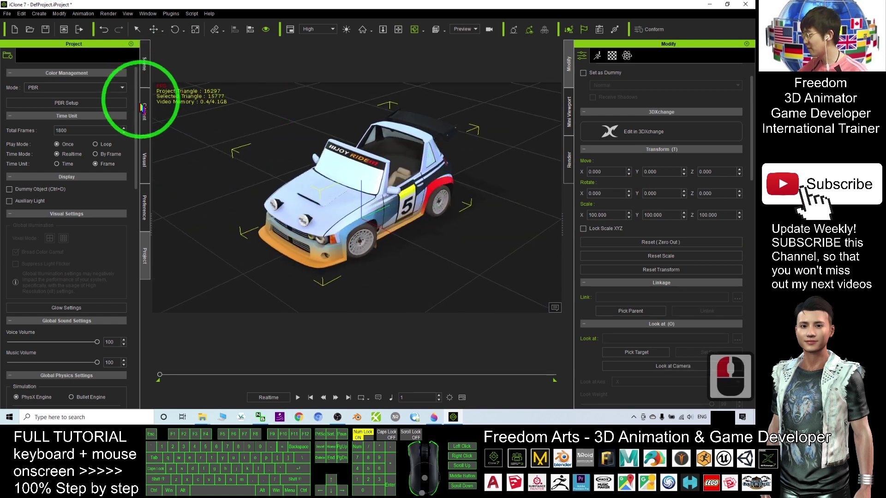
Add the car to the custom Prop library and name it 'car 01'
left_click(144, 111)
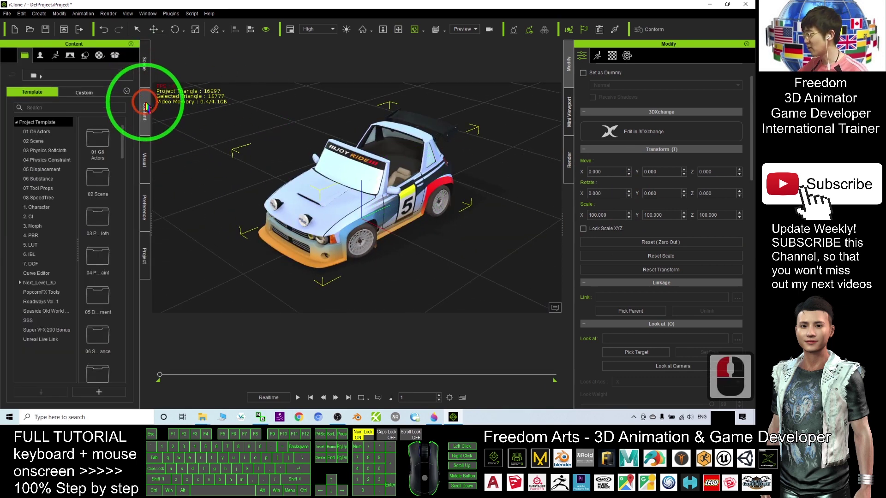
left_click(86, 57)
left_click(94, 97)
left_click(31, 133)
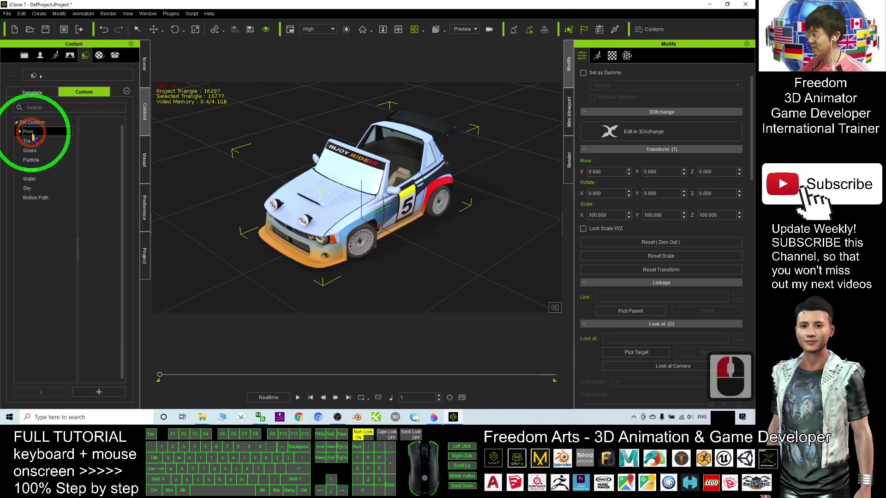
left_click(94, 393)
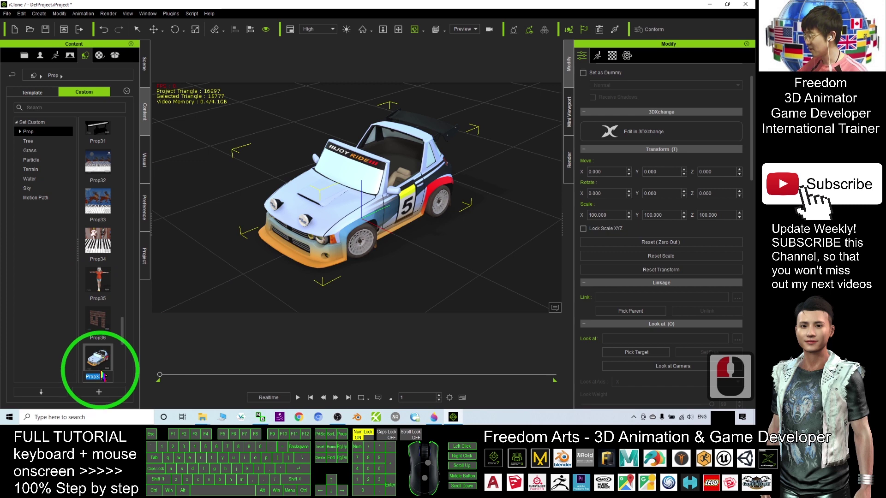
type("car01")
key("Return")
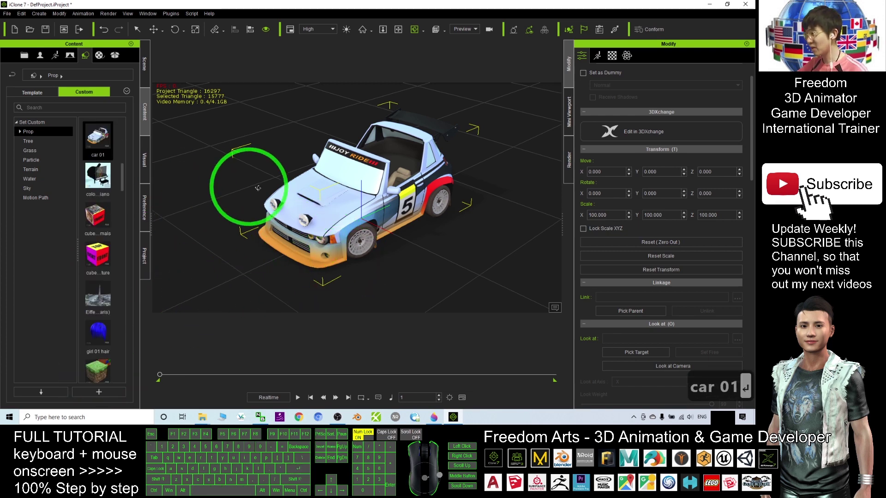
Drag car 01 from the library into the scene as a second copy at X 200
scroll(386, 207, "down", 9)
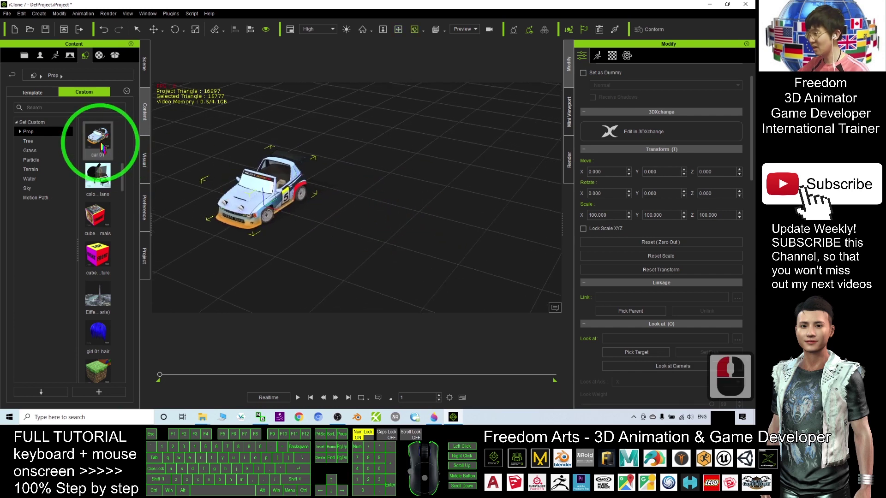
left_click_drag(103, 147, 390, 235)
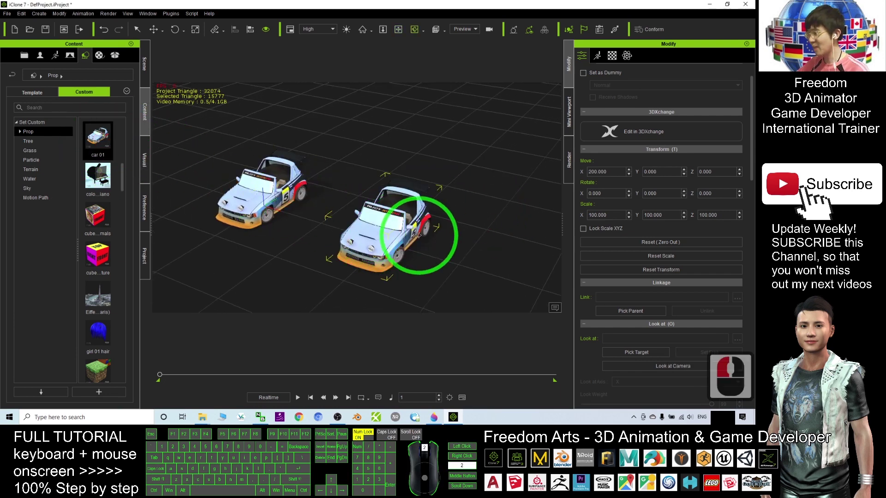
scroll(418, 235, "up", 15)
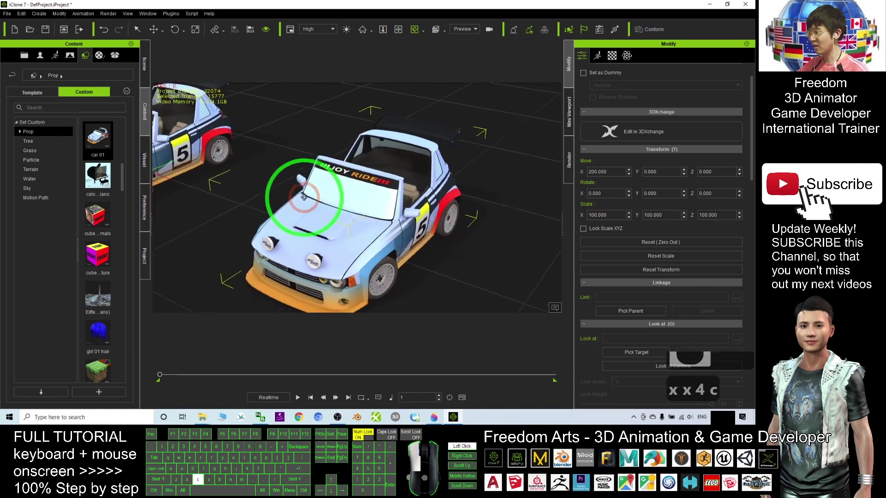
scroll(304, 197, "down", 4)
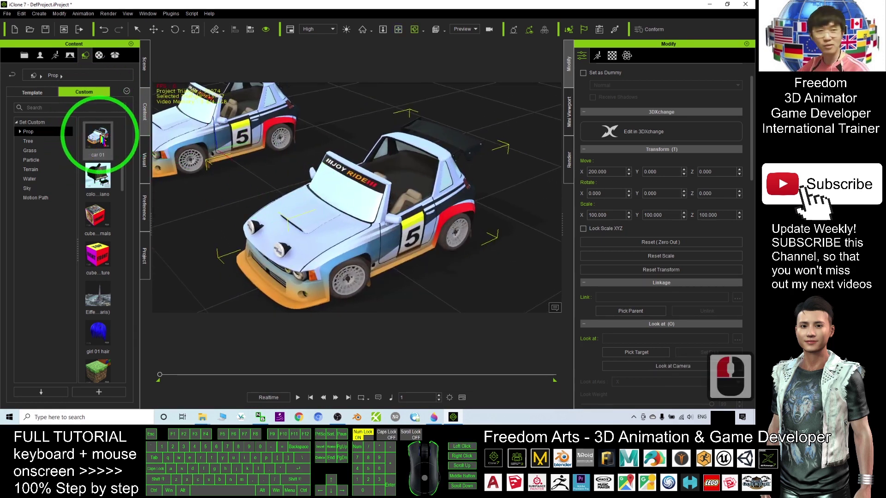
Open the File Explorer Props folder showing the 7,500 KB car 01.iProp file
right_click(99, 136)
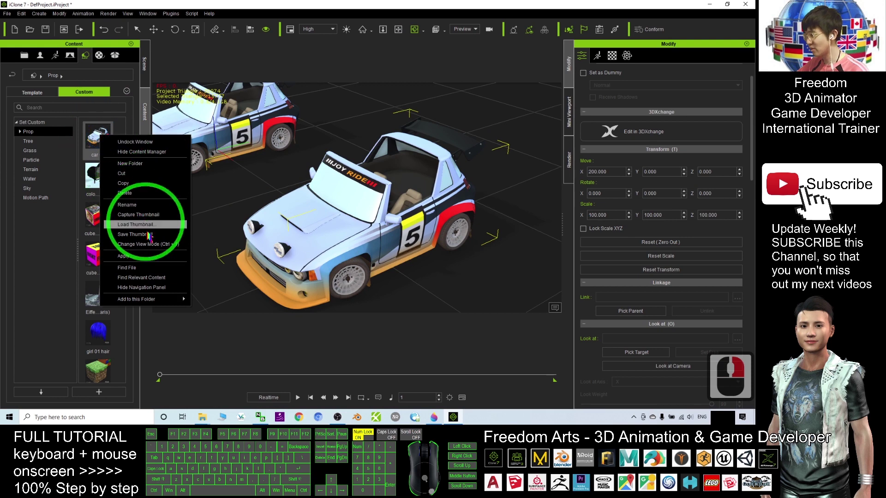
left_click(124, 256)
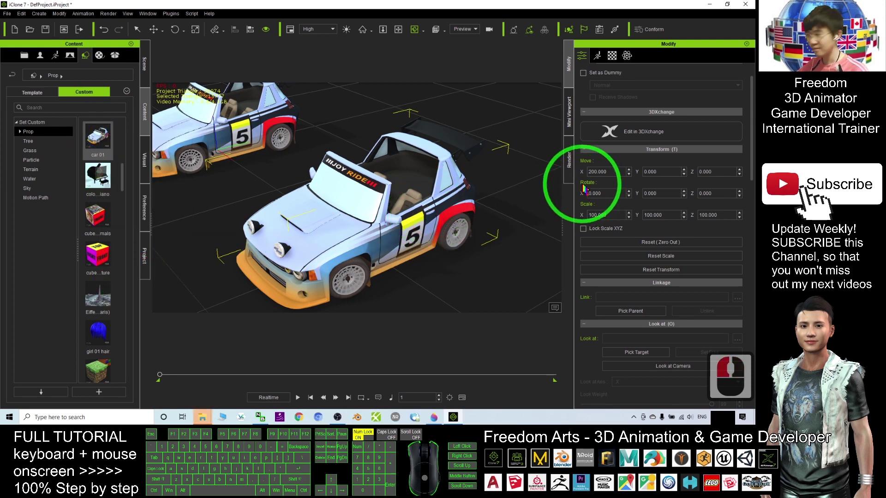
left_click(203, 418)
left_click(253, 383)
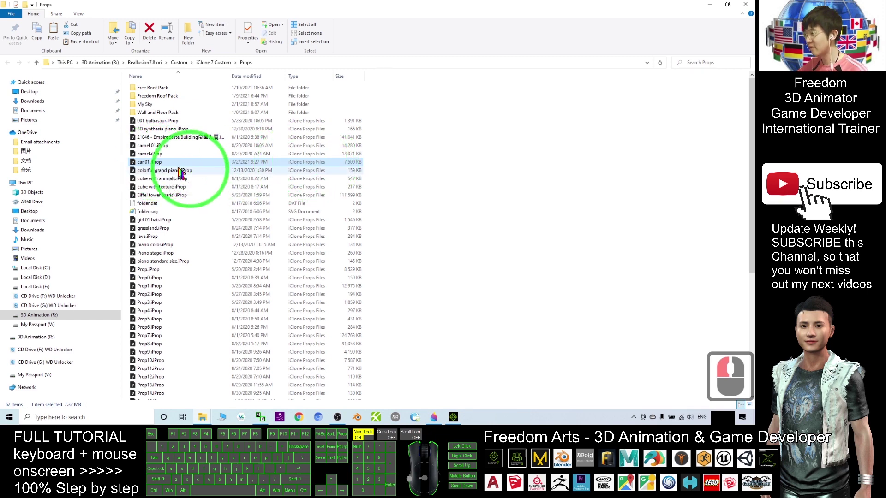
Open the car 01.iProp file, then close the File Explorer Props folder
double_click(150, 164)
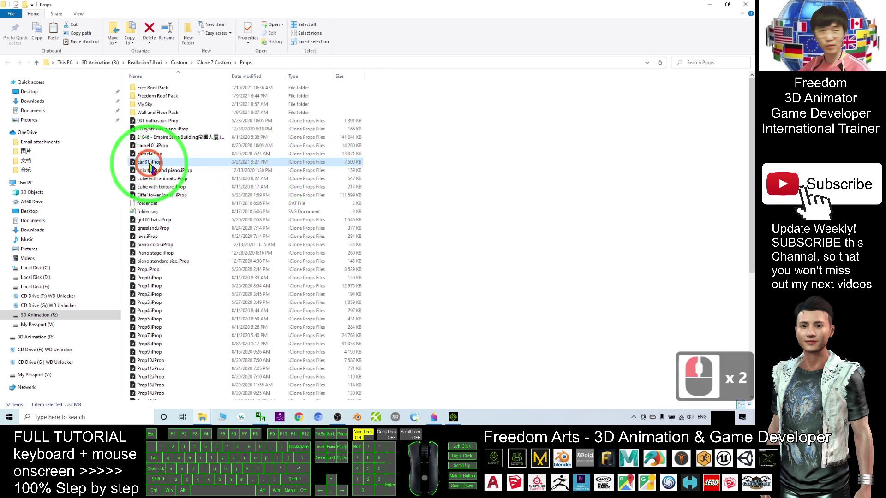
left_click(507, 141)
key("alt+F4")
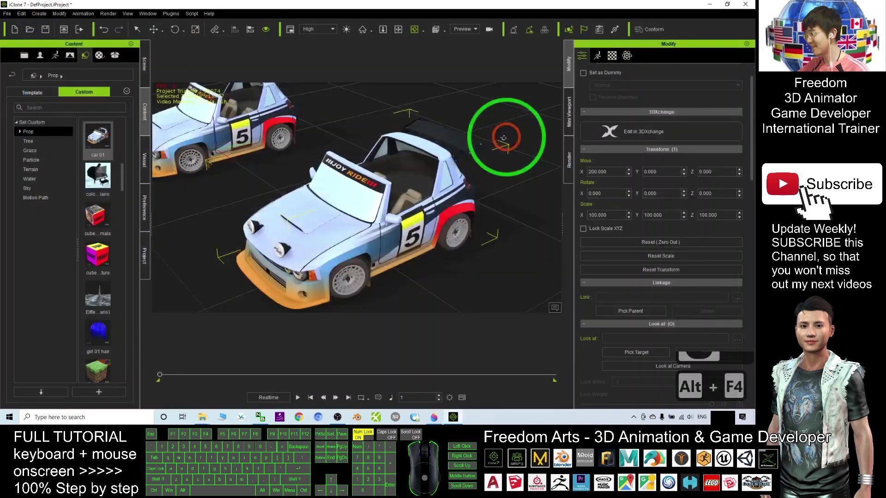
Select the second car in iClone, then bring Paint 3D up maximized with the rally car
left_click(405, 257)
scroll(307, 198, "down", 7)
key("c")
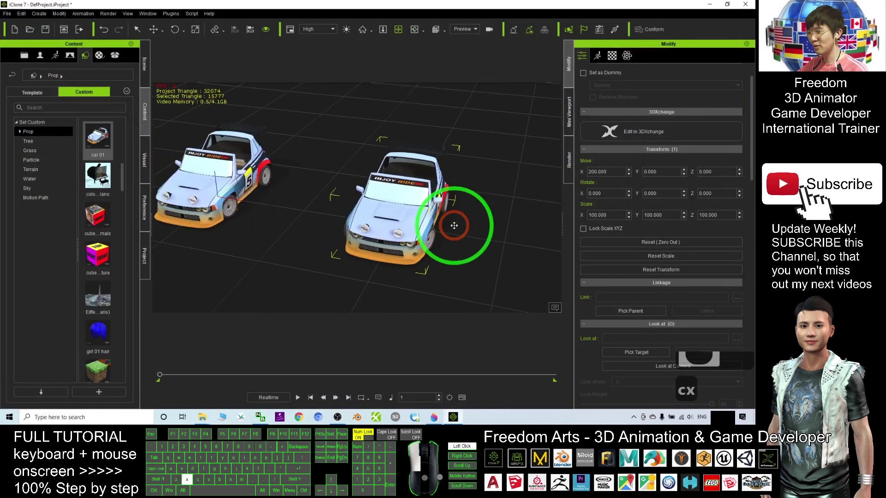
left_click(434, 417)
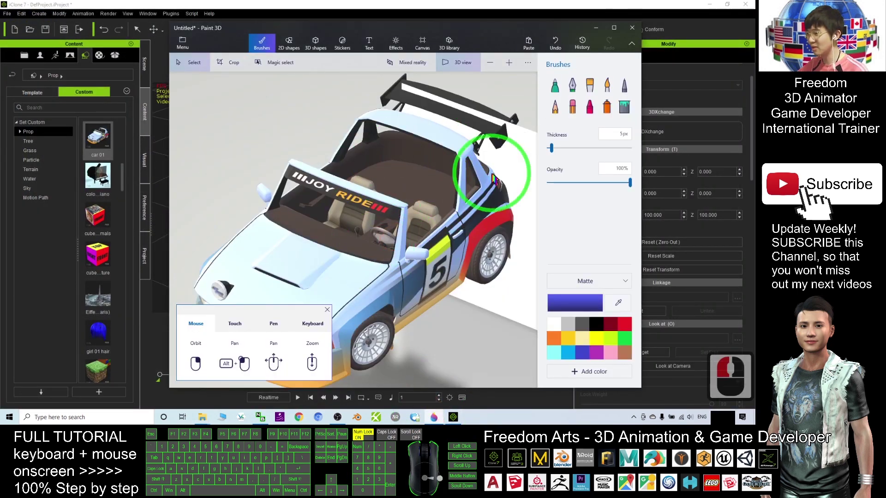
left_click(613, 28)
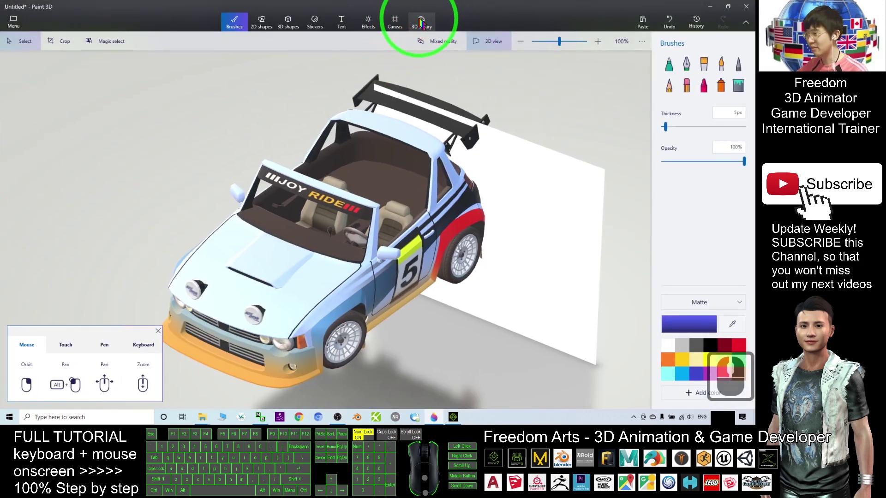
Select the rally car model in Paint 3D and delete it from the scene
left_click(420, 20)
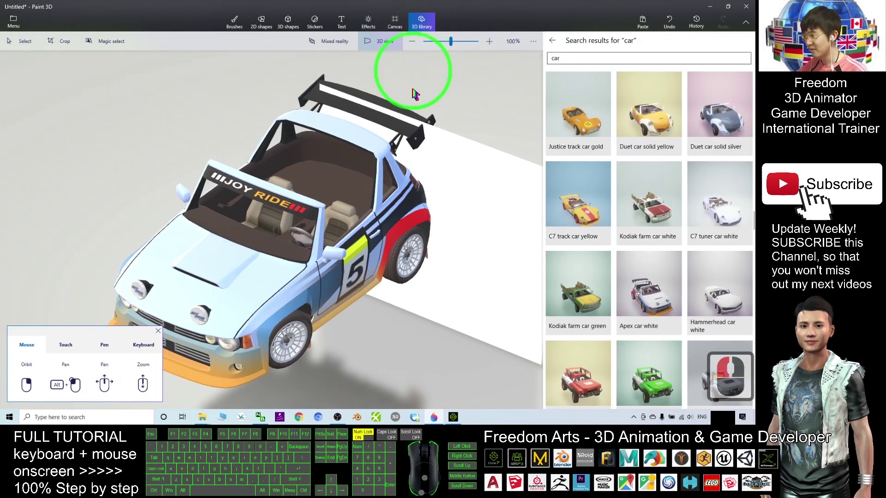
scroll(323, 208, "down", 2)
double_click(269, 241)
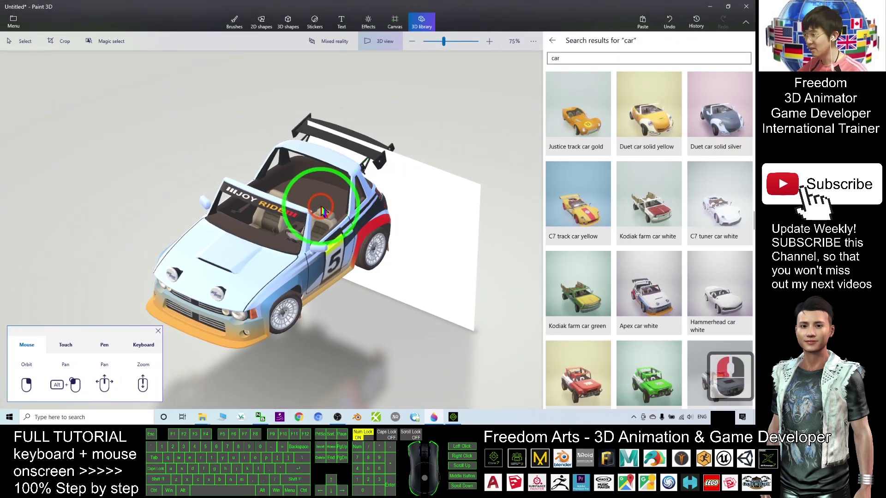
left_click(419, 206)
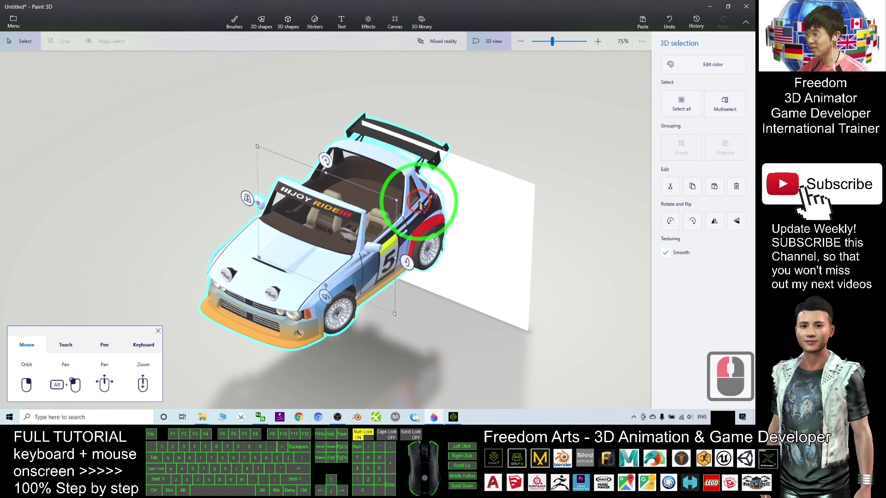
key("Delete")
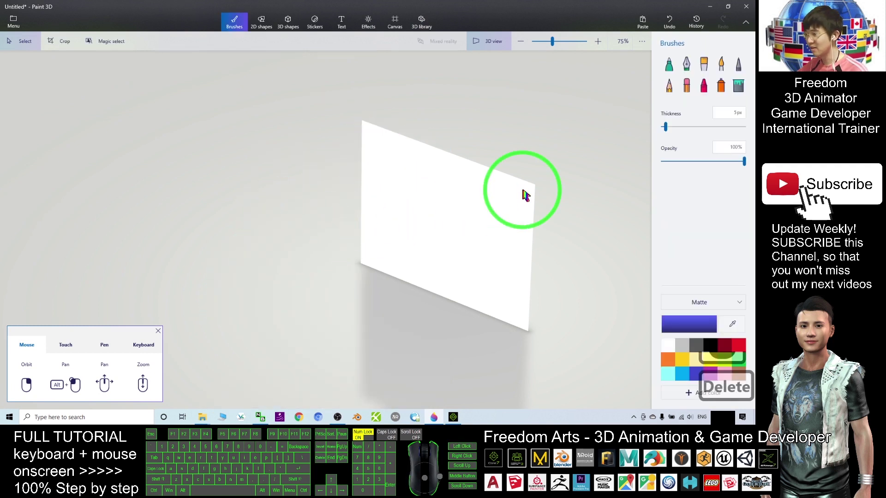
scroll(525, 194, "down", 1)
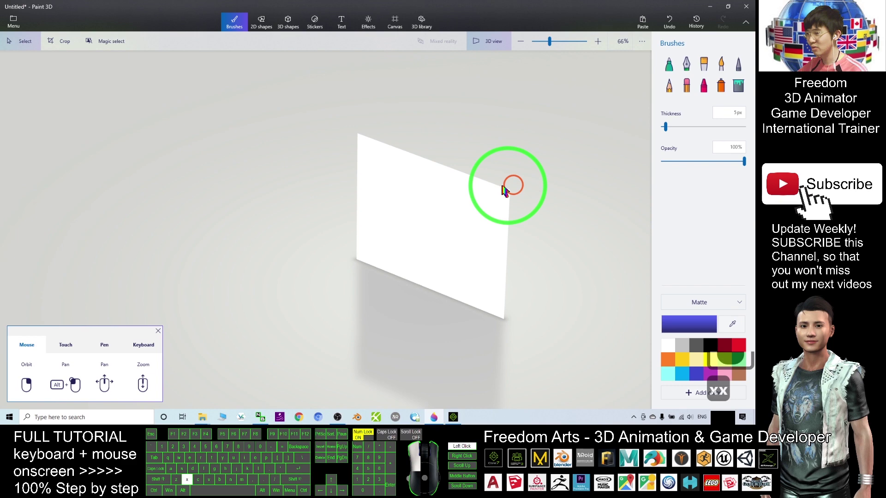
double_click(446, 29)
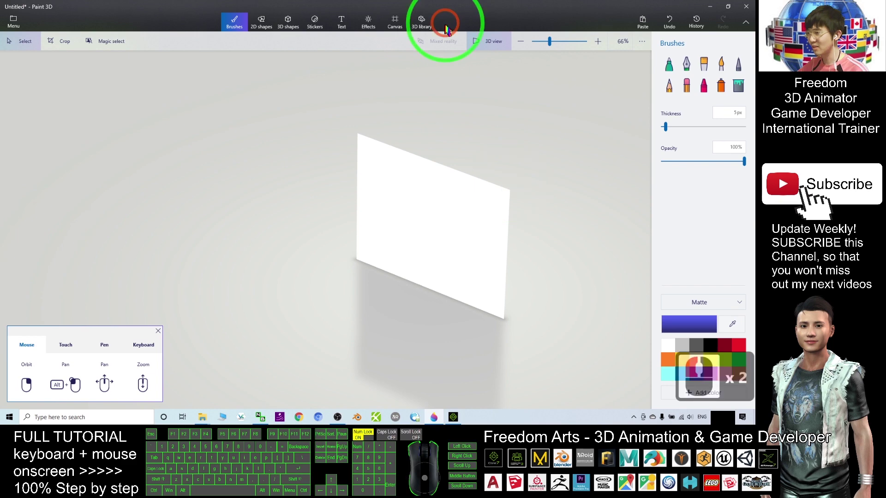
Search the 3D library for 'dinosaur', then show the 696 × 564 px canvas settings
left_click(421, 23)
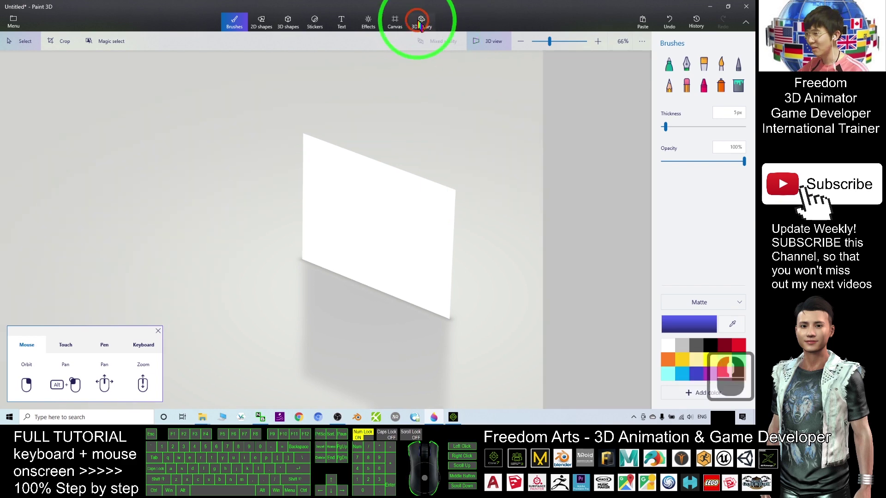
type("dino")
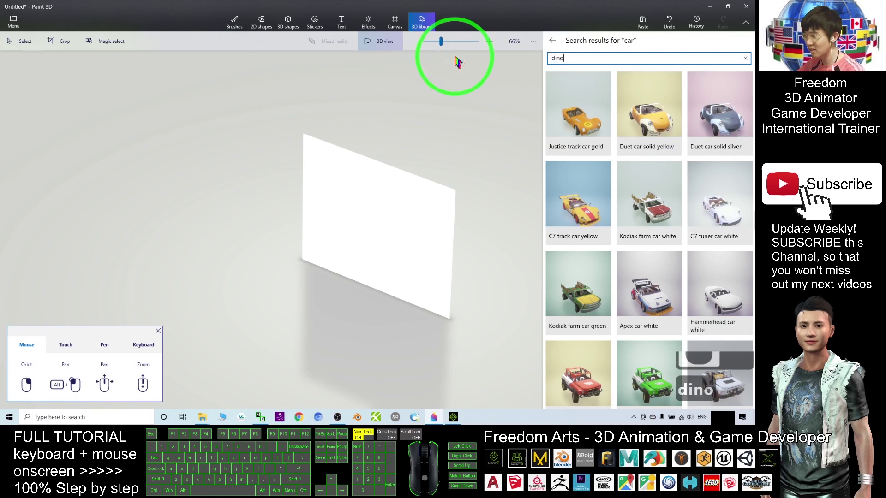
type("saur")
key("Return")
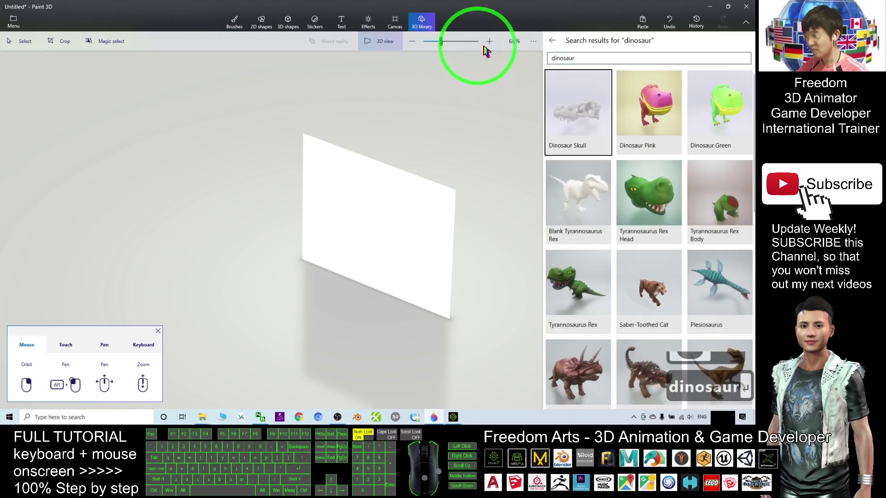
scroll(667, 186, "down", 5)
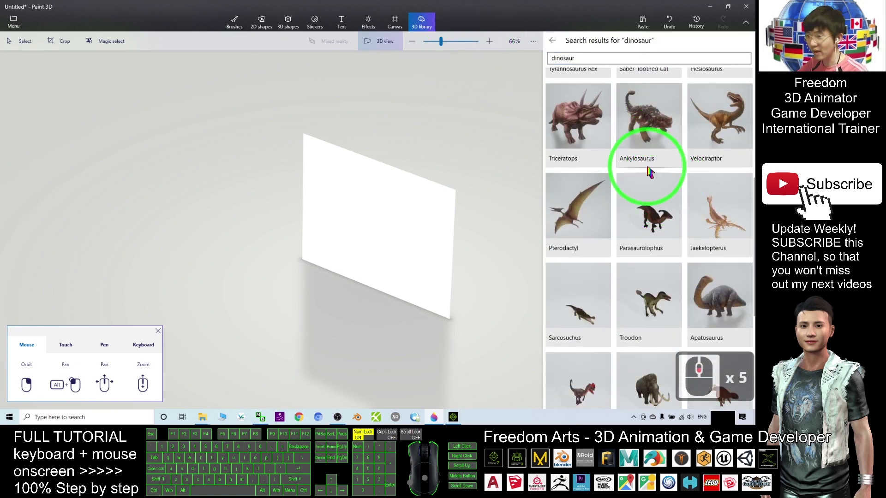
scroll(646, 181, "down", 5)
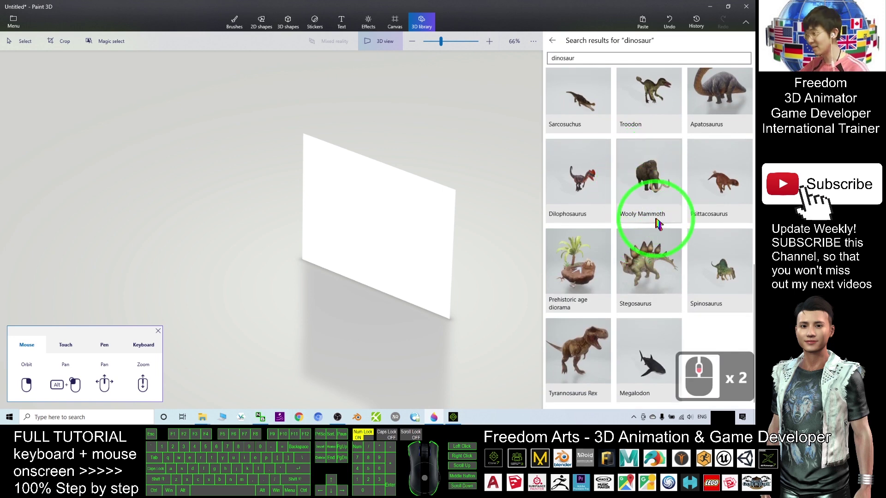
left_click(396, 287)
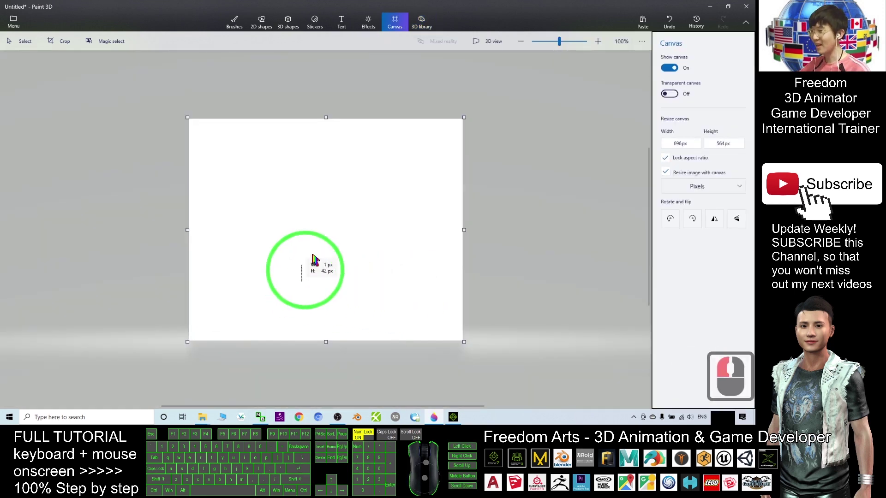